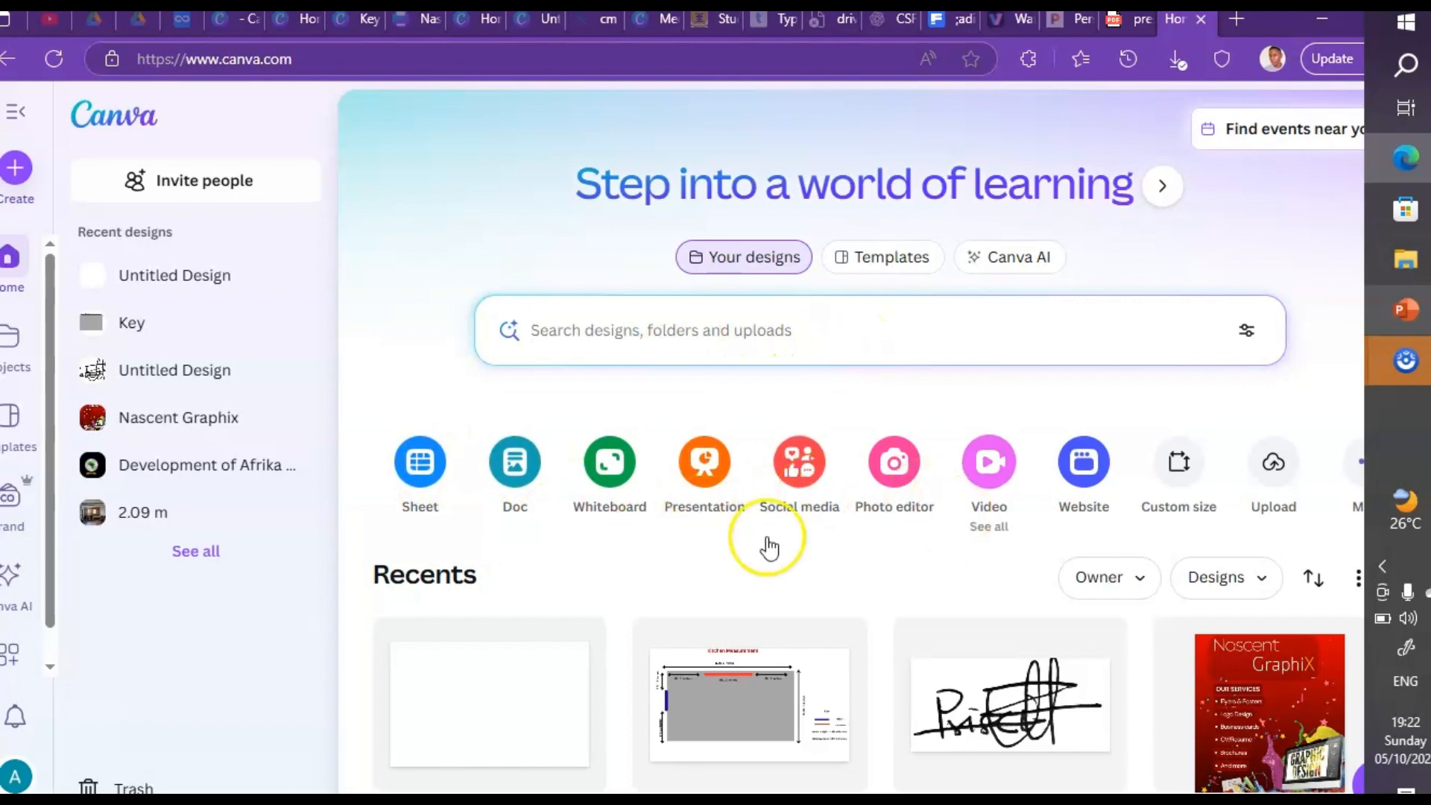
Step: Upload the woman-standing-front-wall-full-sticky-notes JPG from Downloads into the photo editor
click(892, 474)
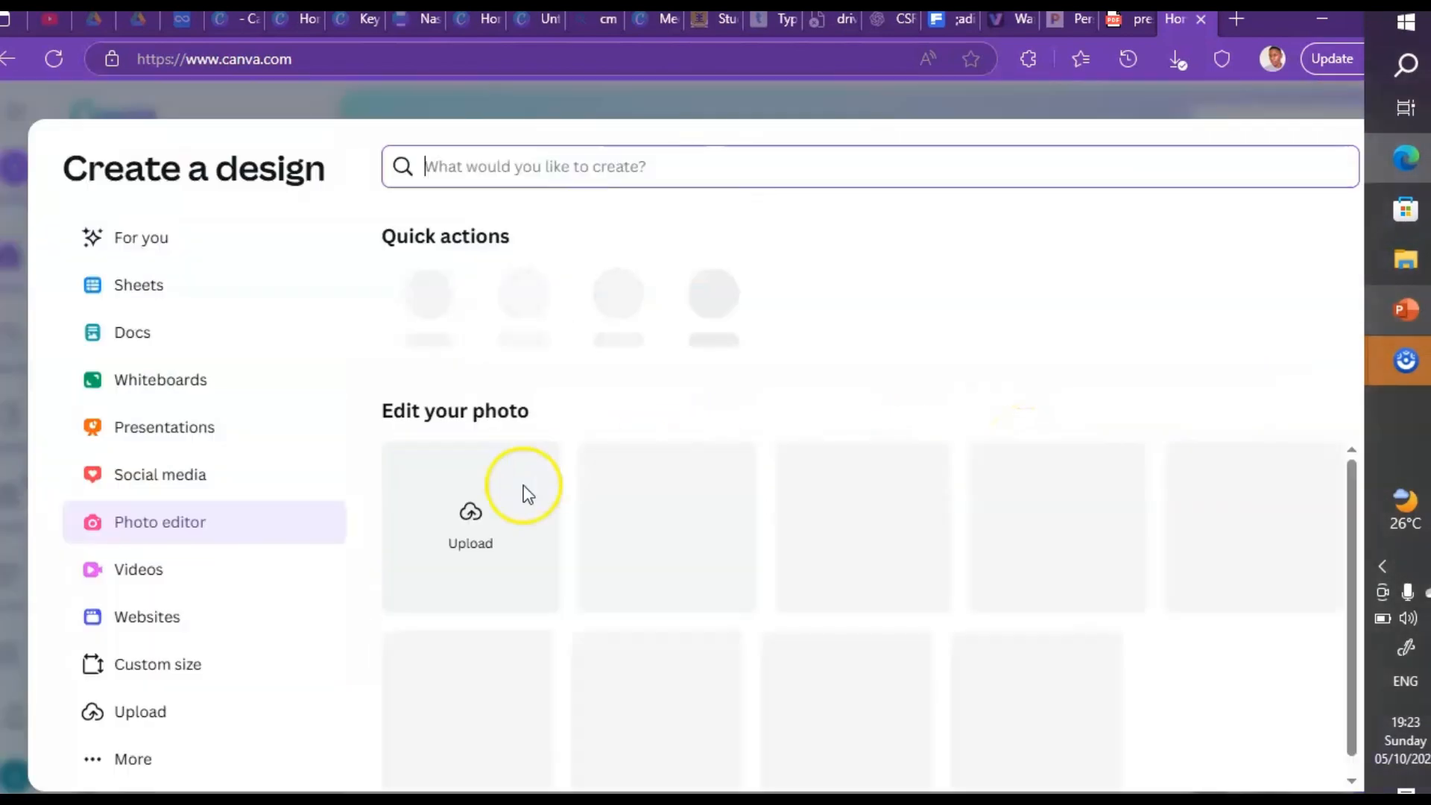
click(470, 524)
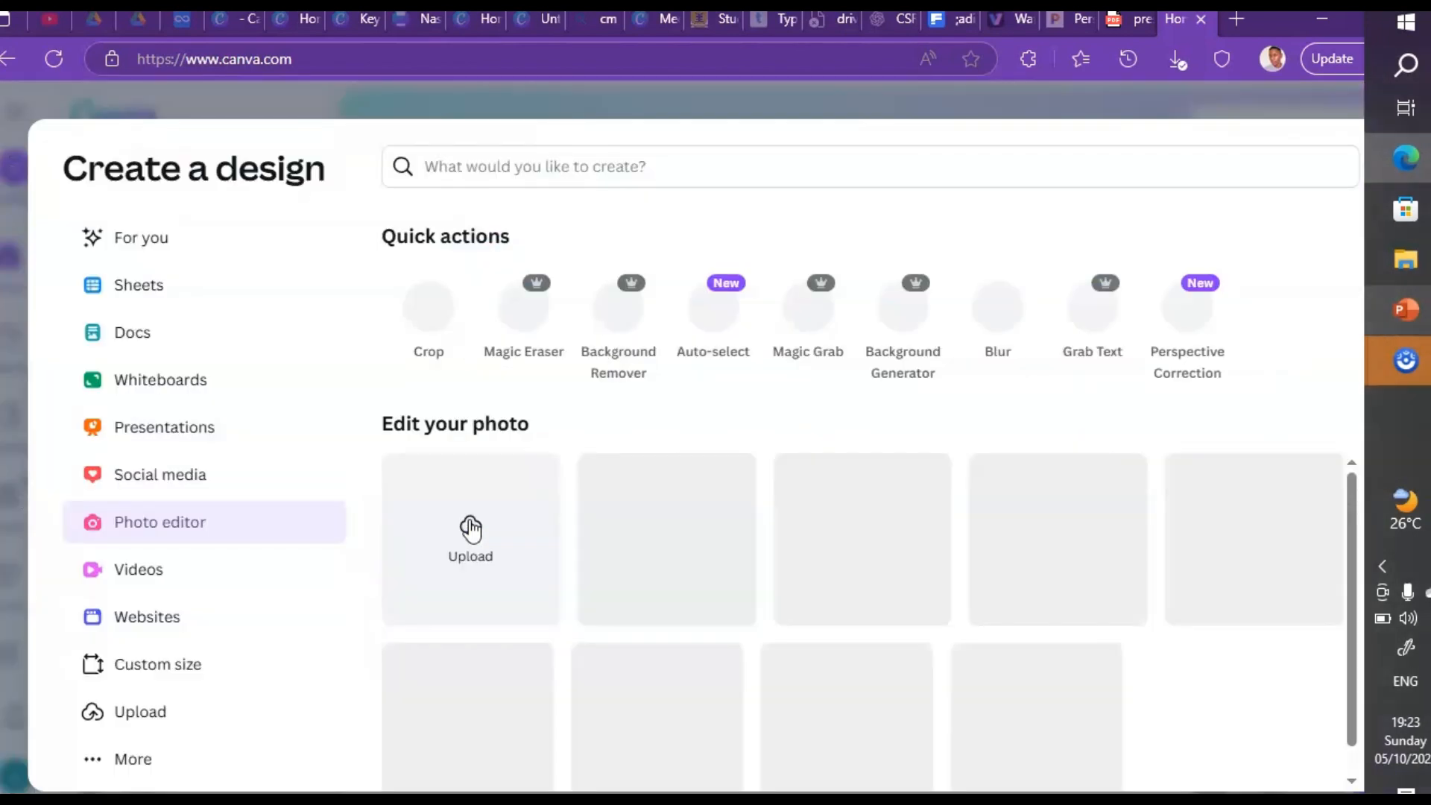
click(452, 526)
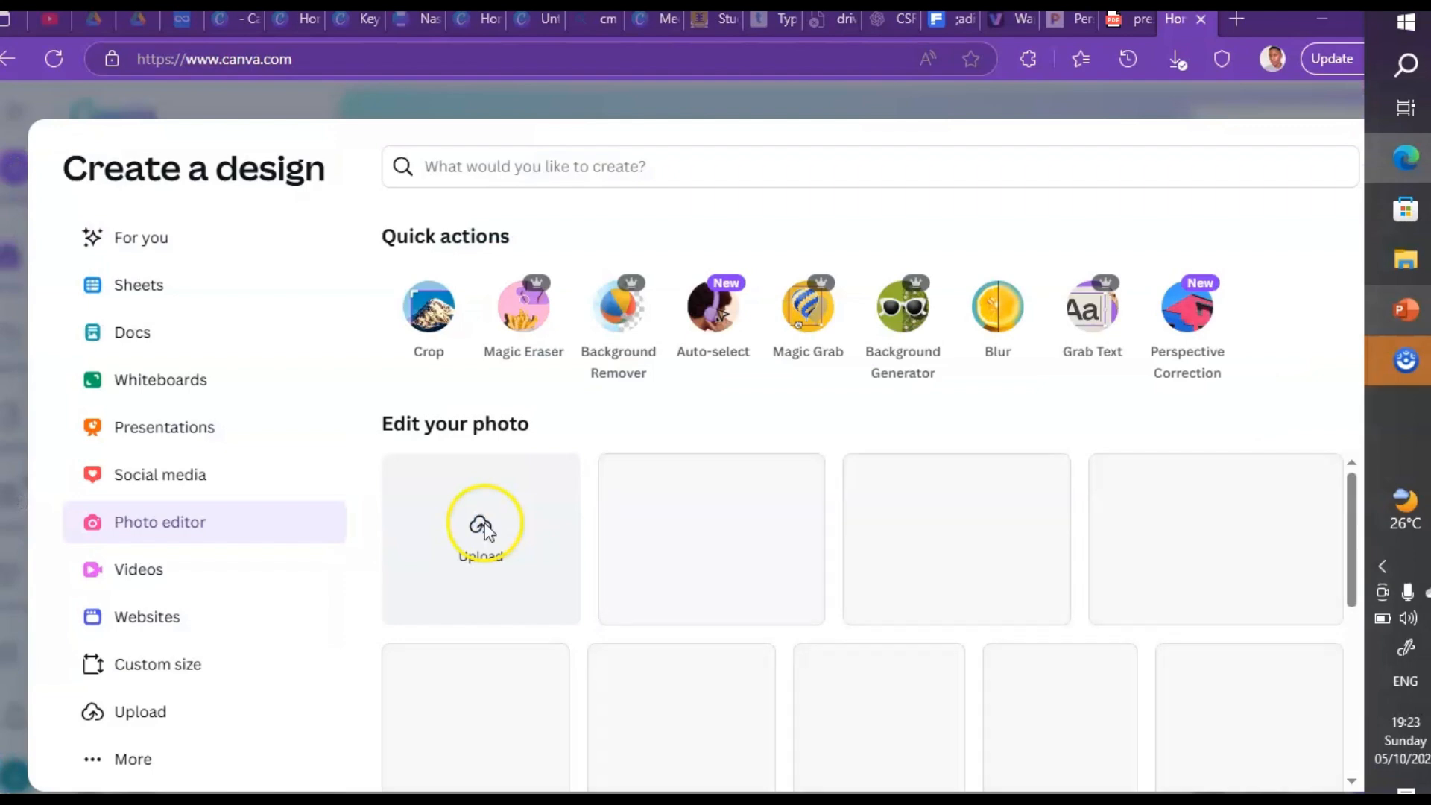
click(482, 528)
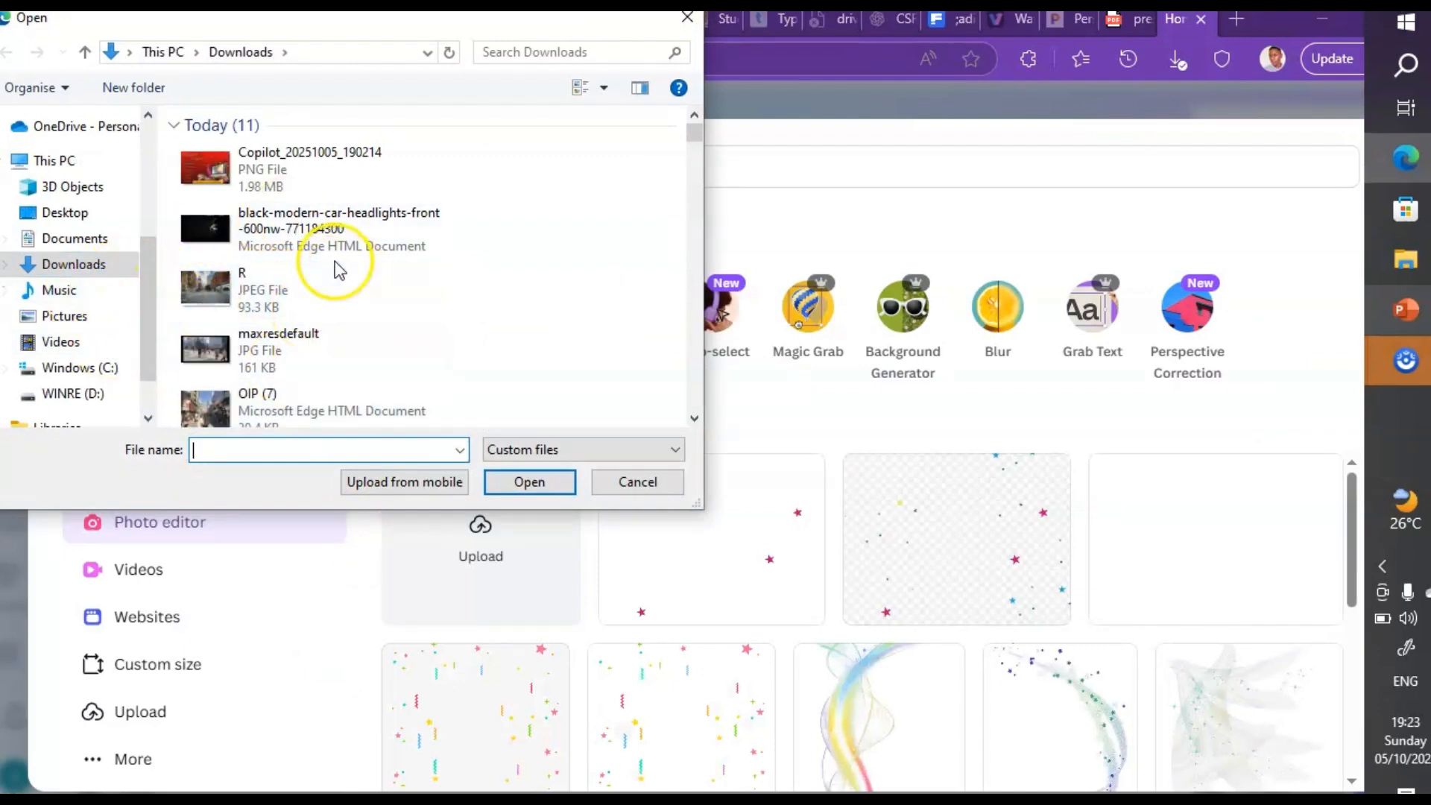
scroll(373, 307, down, 2)
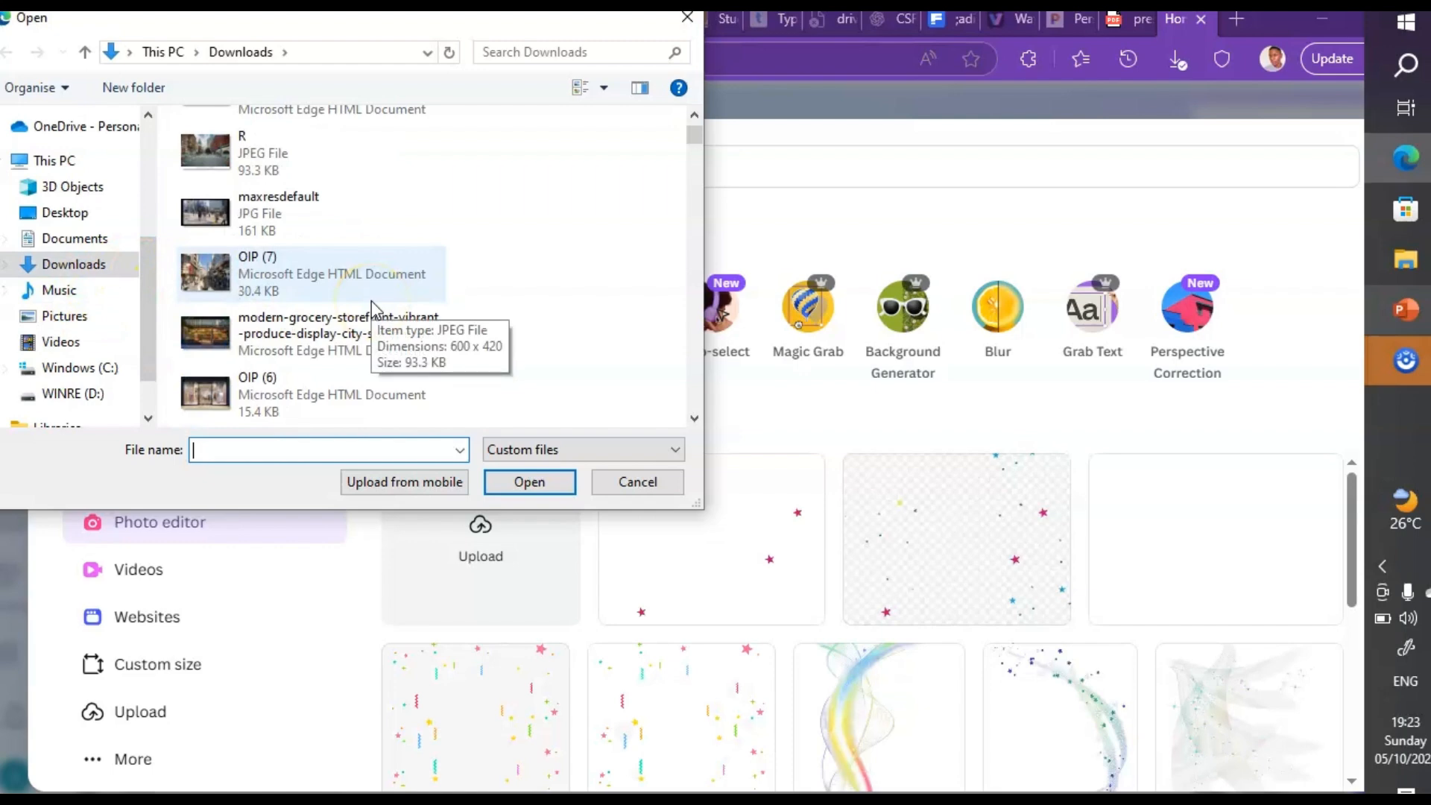
scroll(373, 307, down, 3)
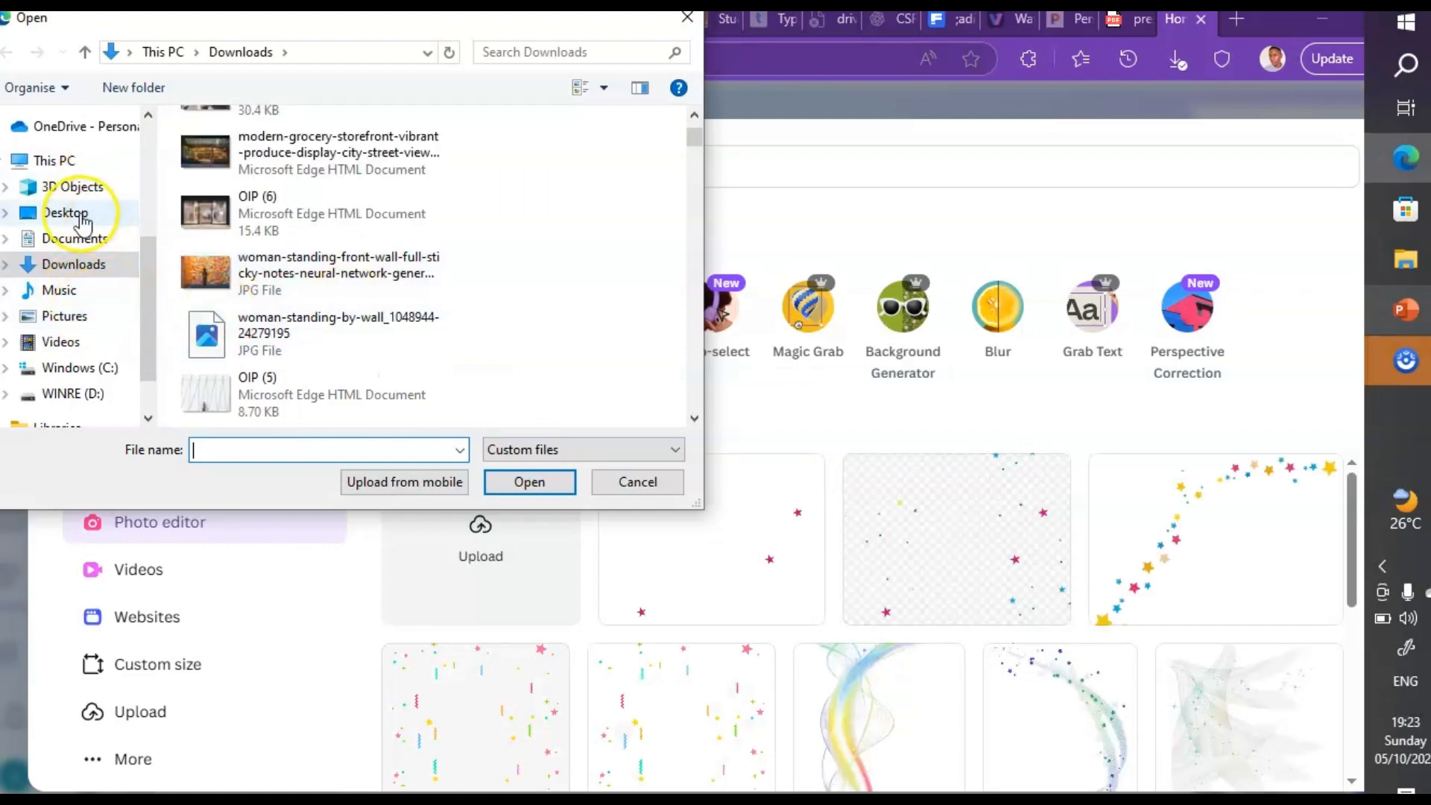
scroll(214, 317, up, 3)
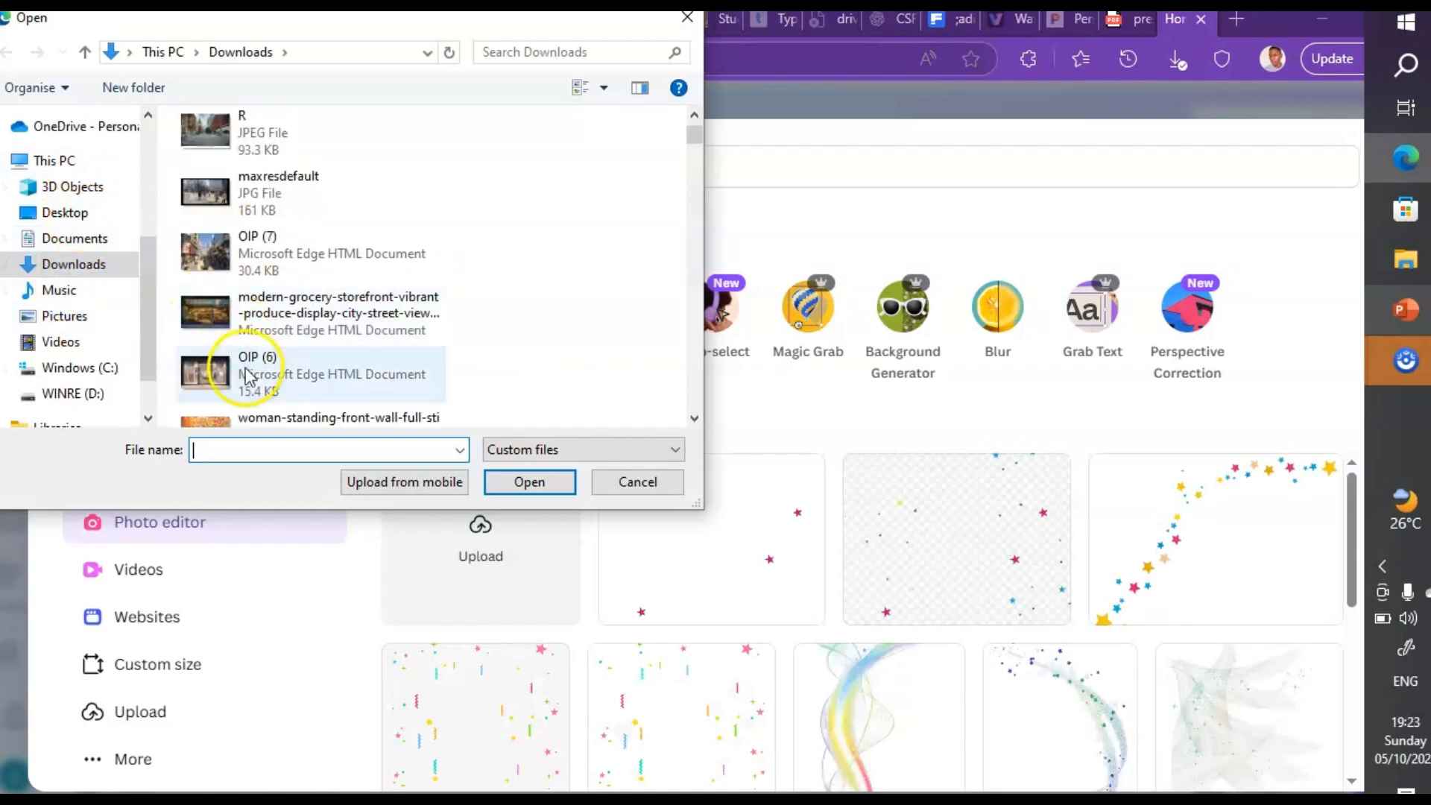
scroll(223, 351, down, 3)
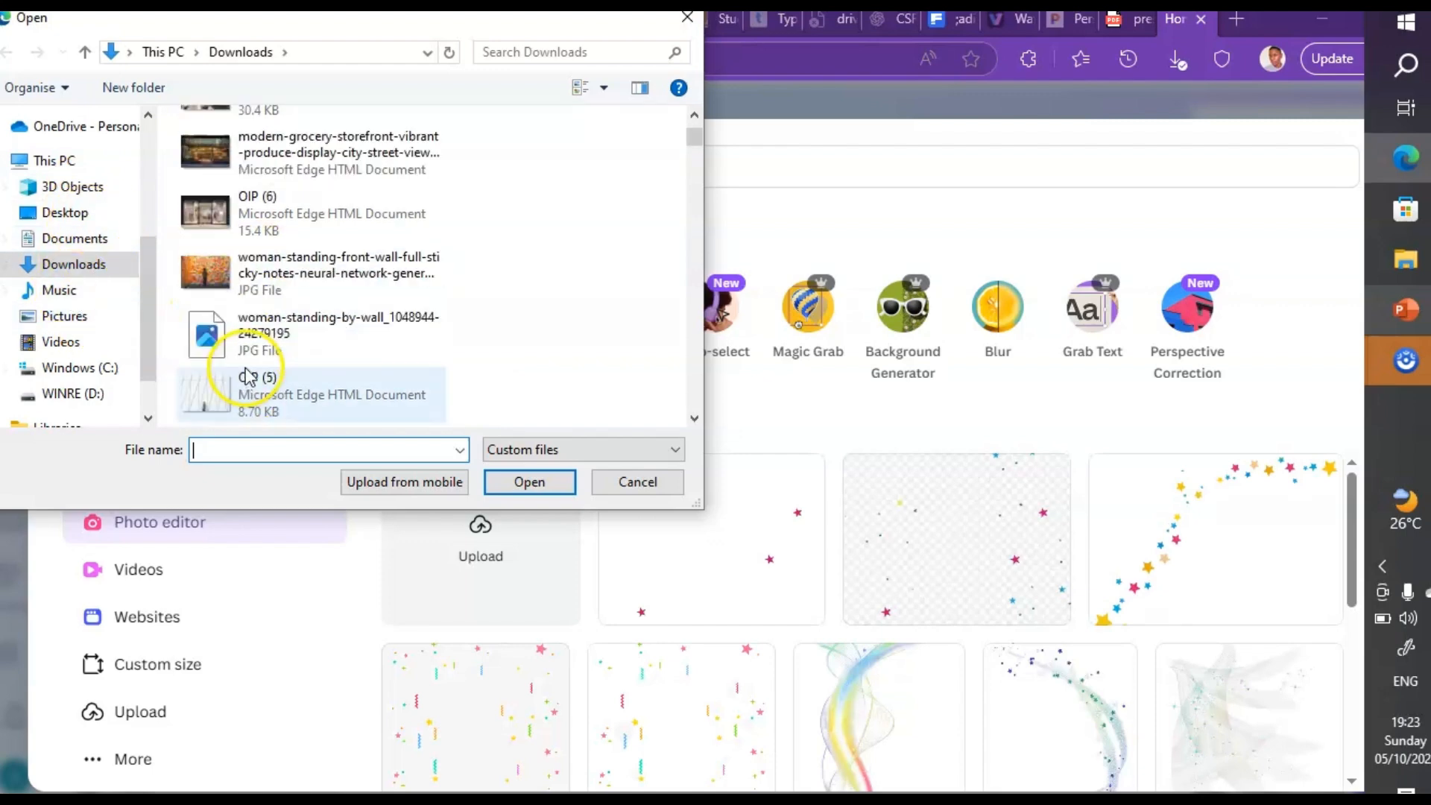
click(224, 272)
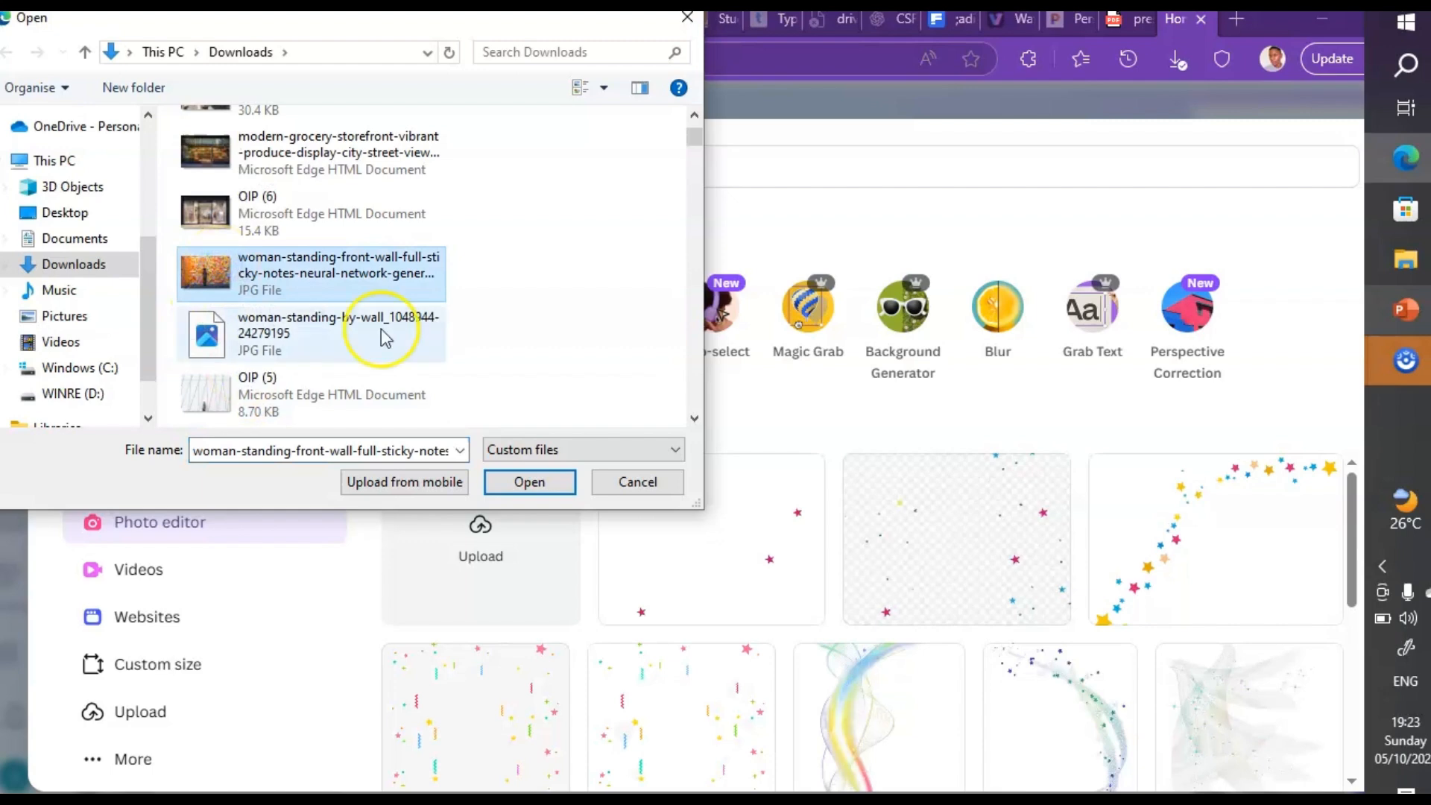
click(535, 483)
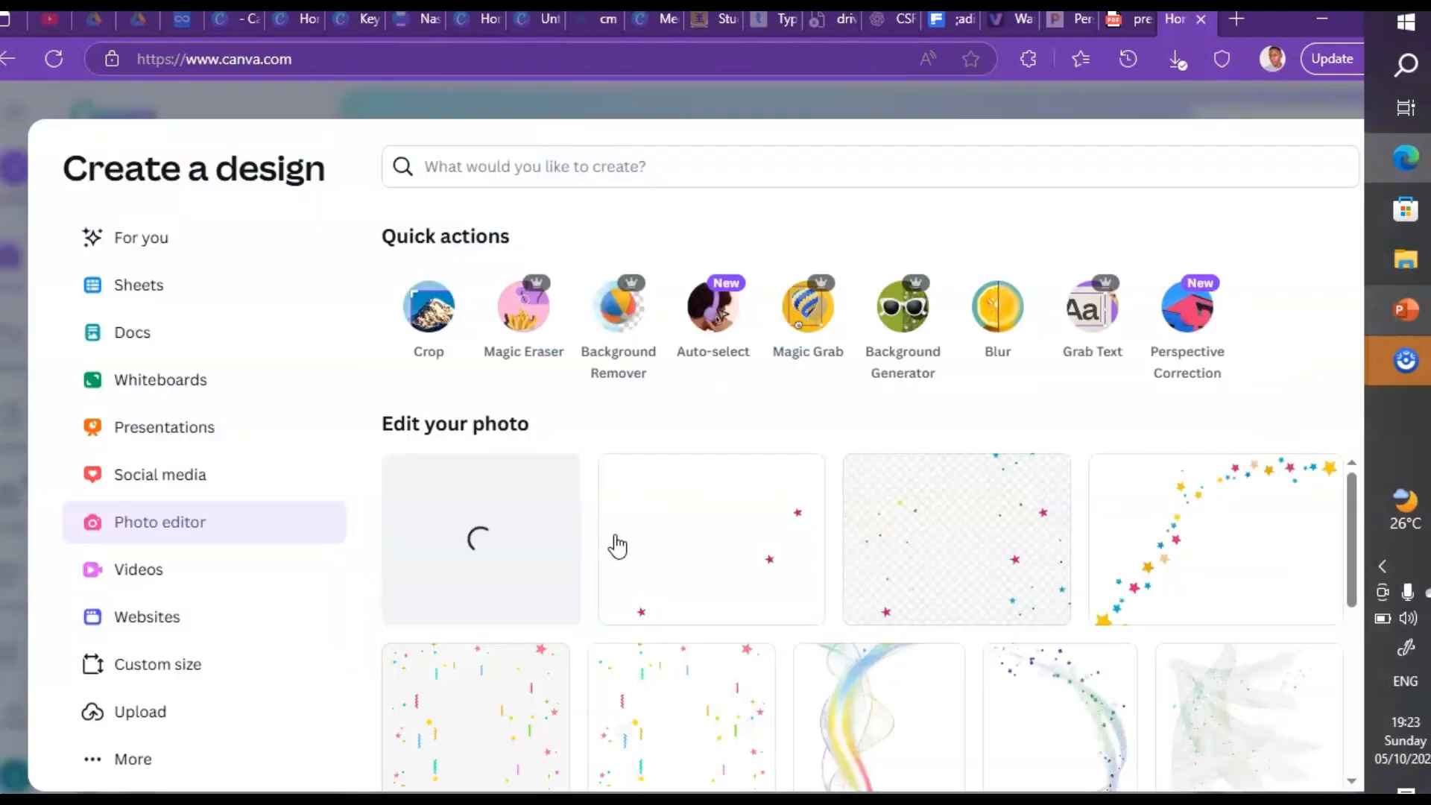
click(618, 602)
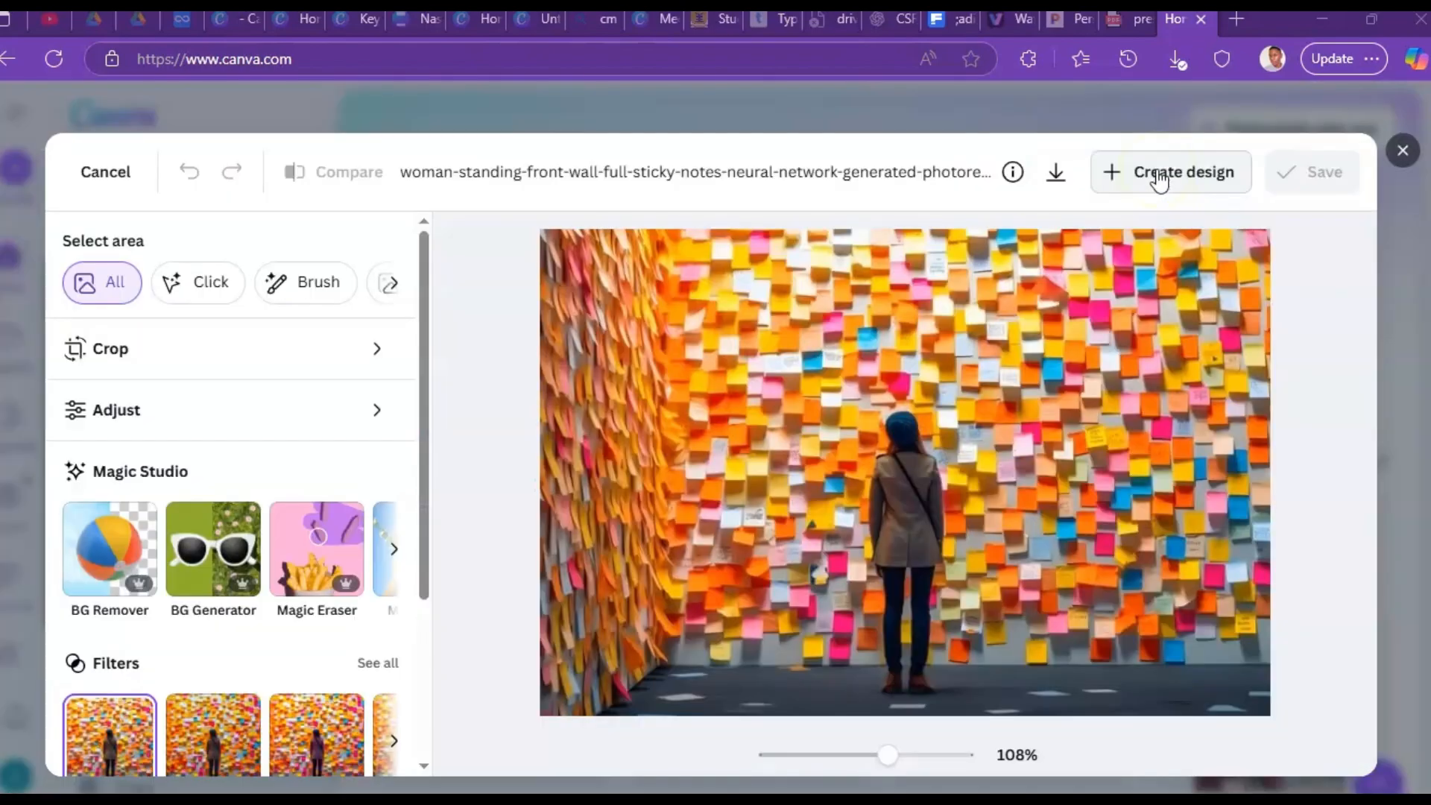
Step: Create a design from the uploaded photo and remove the background around the woman
click(1160, 179)
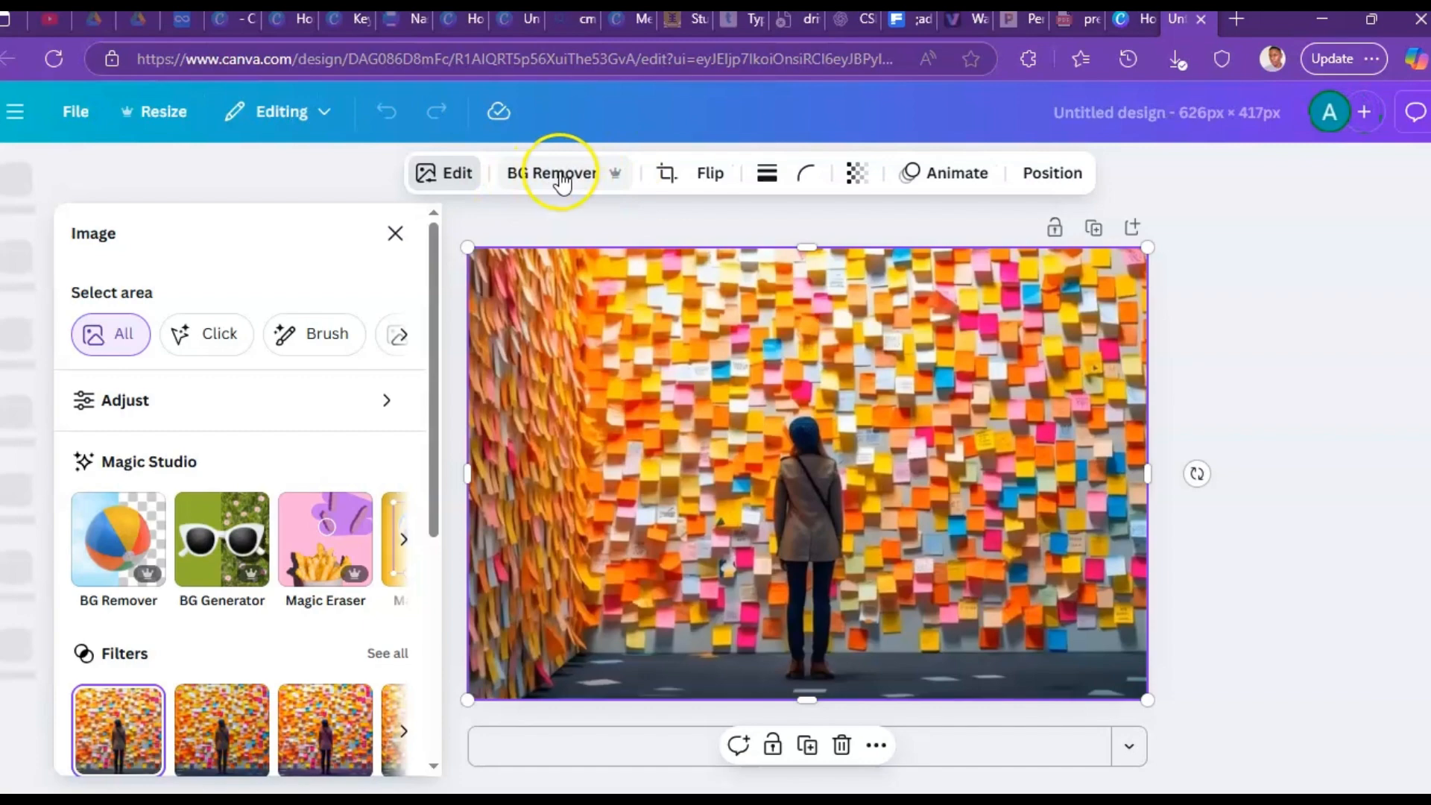
click(561, 174)
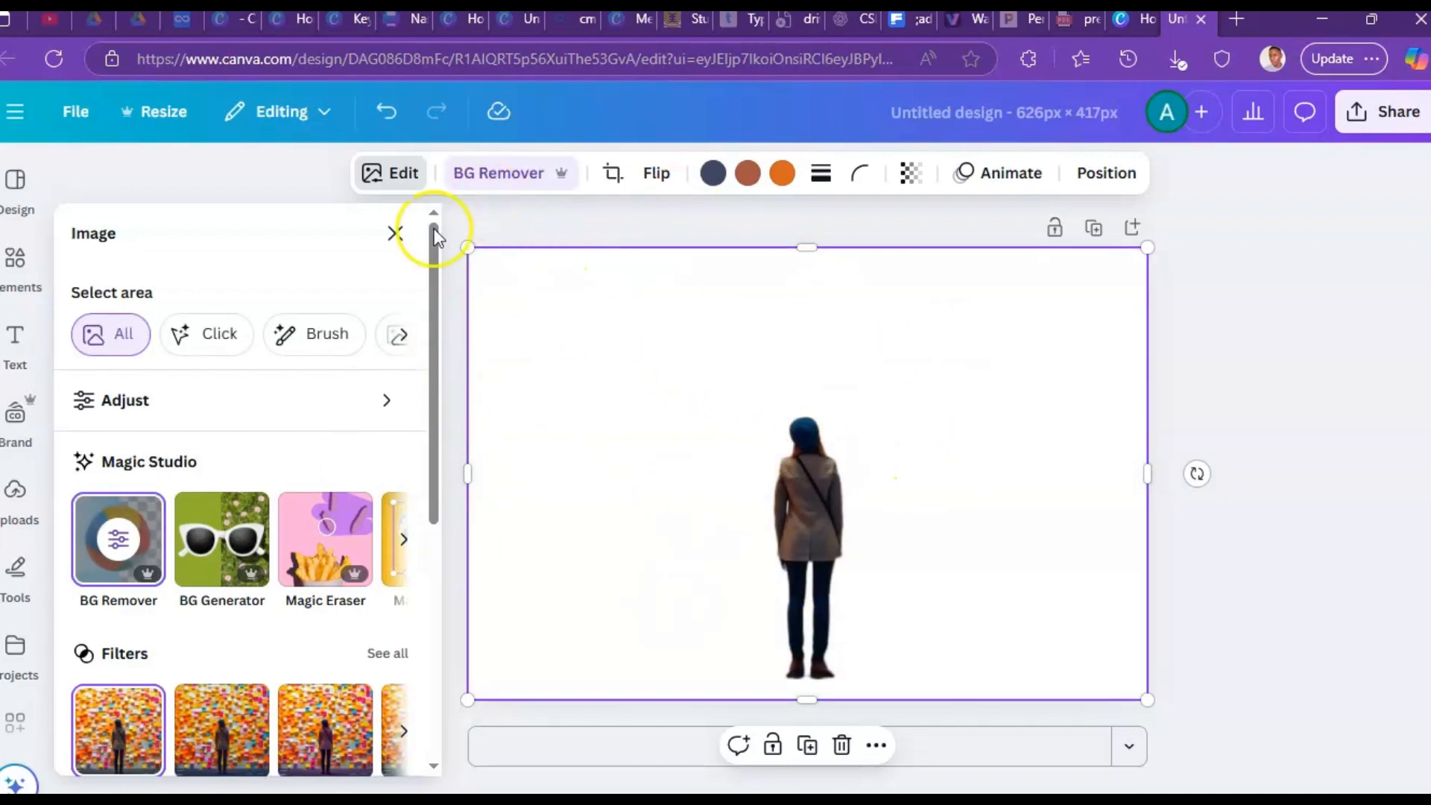
click(400, 234)
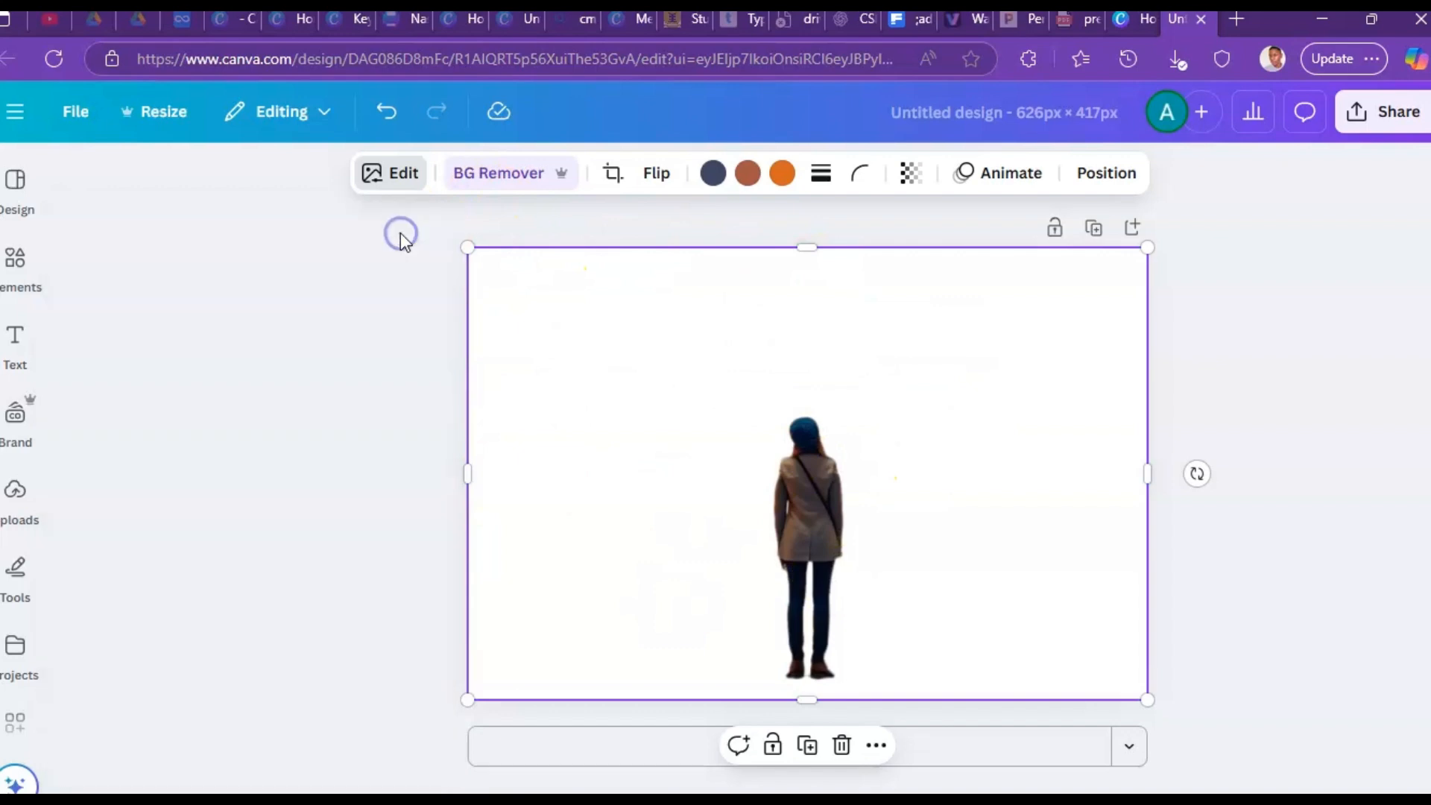
Step: Upload the modern-grocery-storefront-vibrant-produce-display image from Downloads to the design's uploads
click(16, 413)
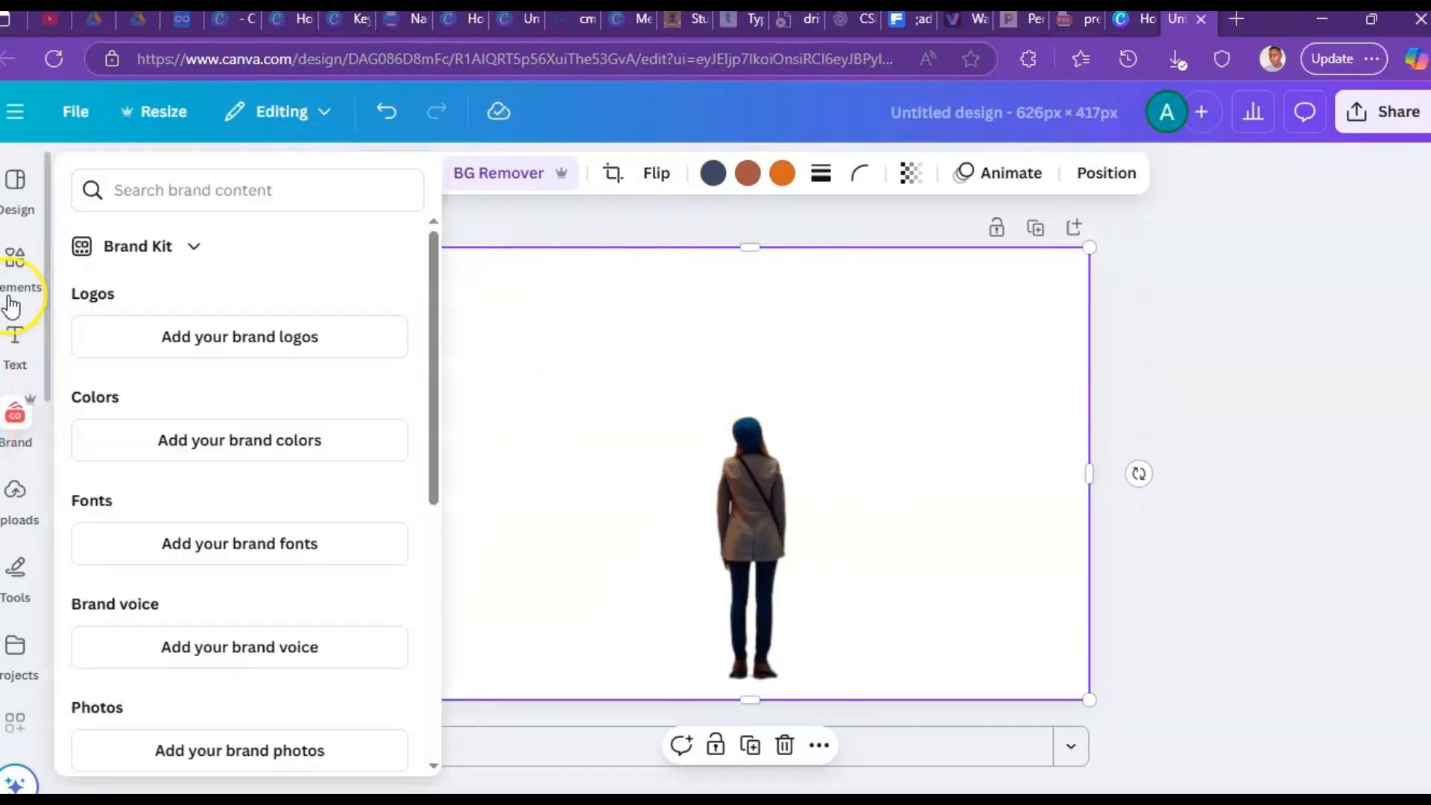
click(18, 494)
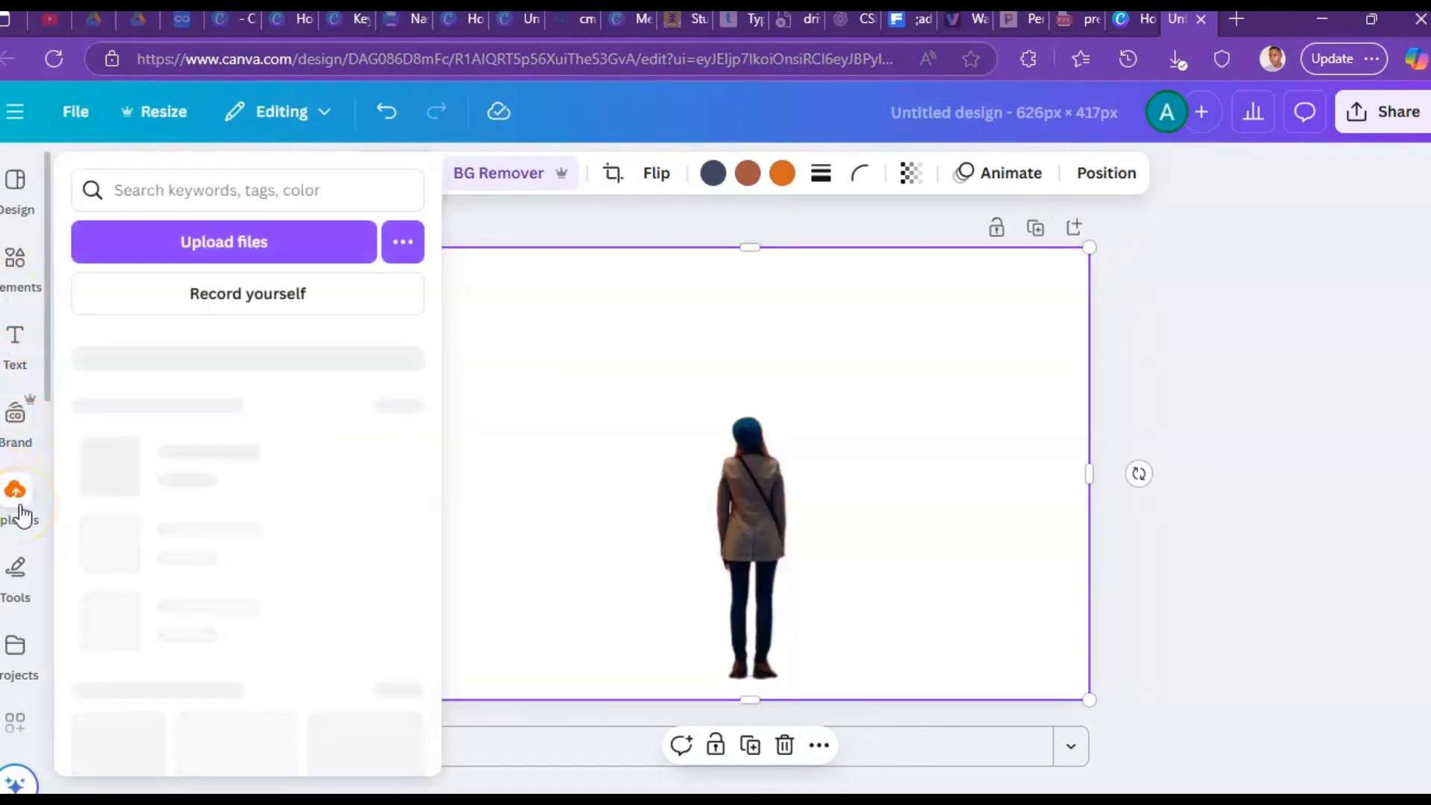
click(19, 332)
click(22, 501)
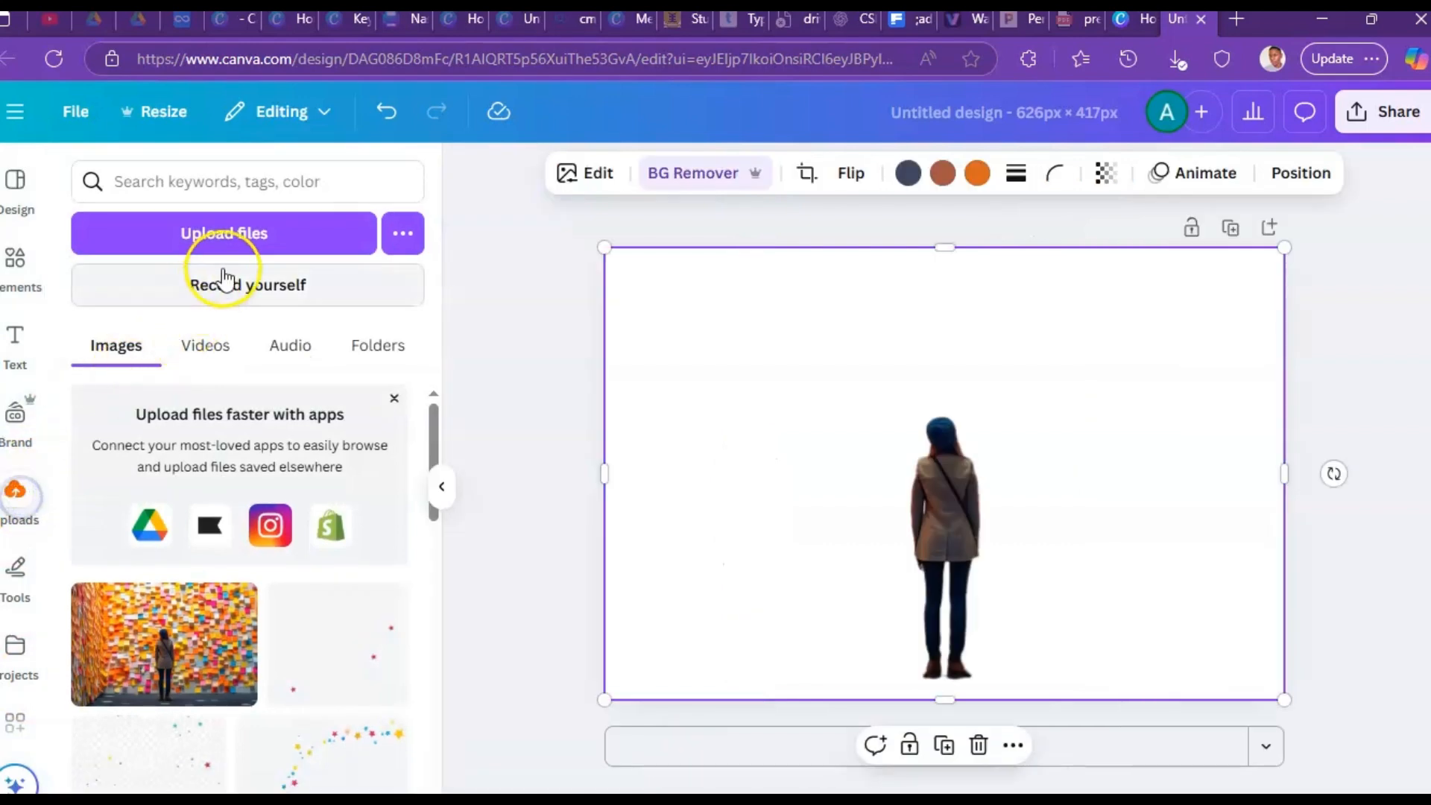
click(289, 231)
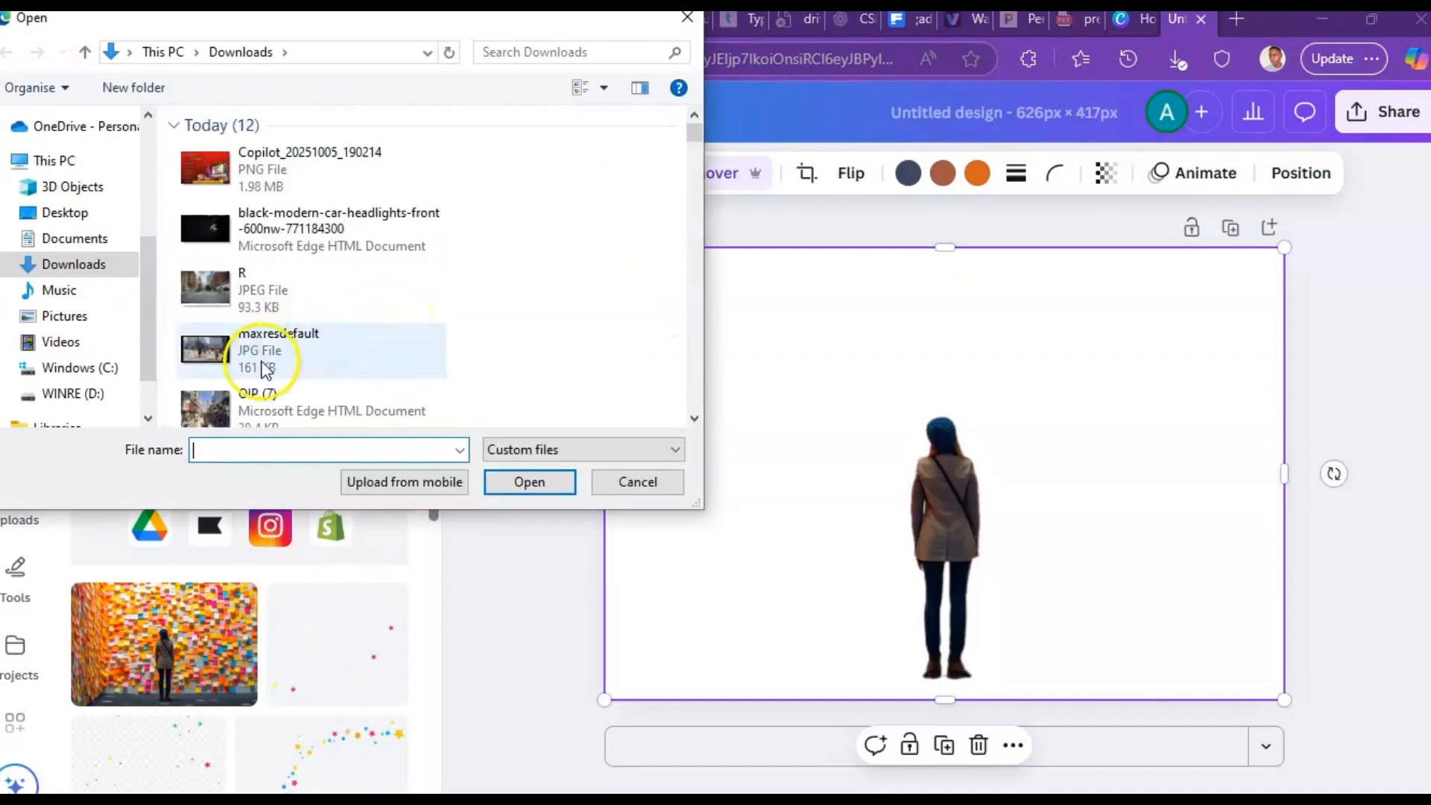
scroll(319, 358, down, 2)
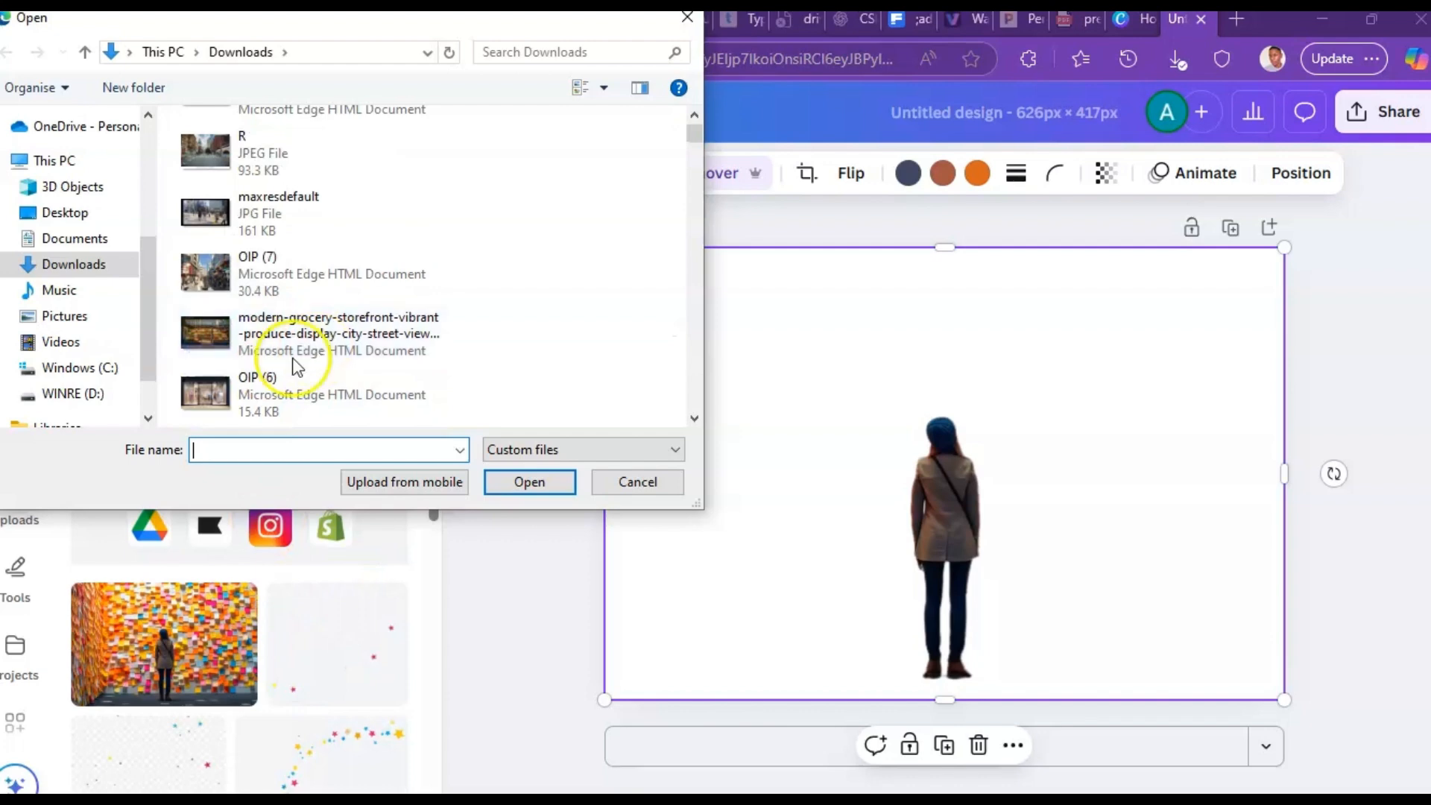
click(216, 328)
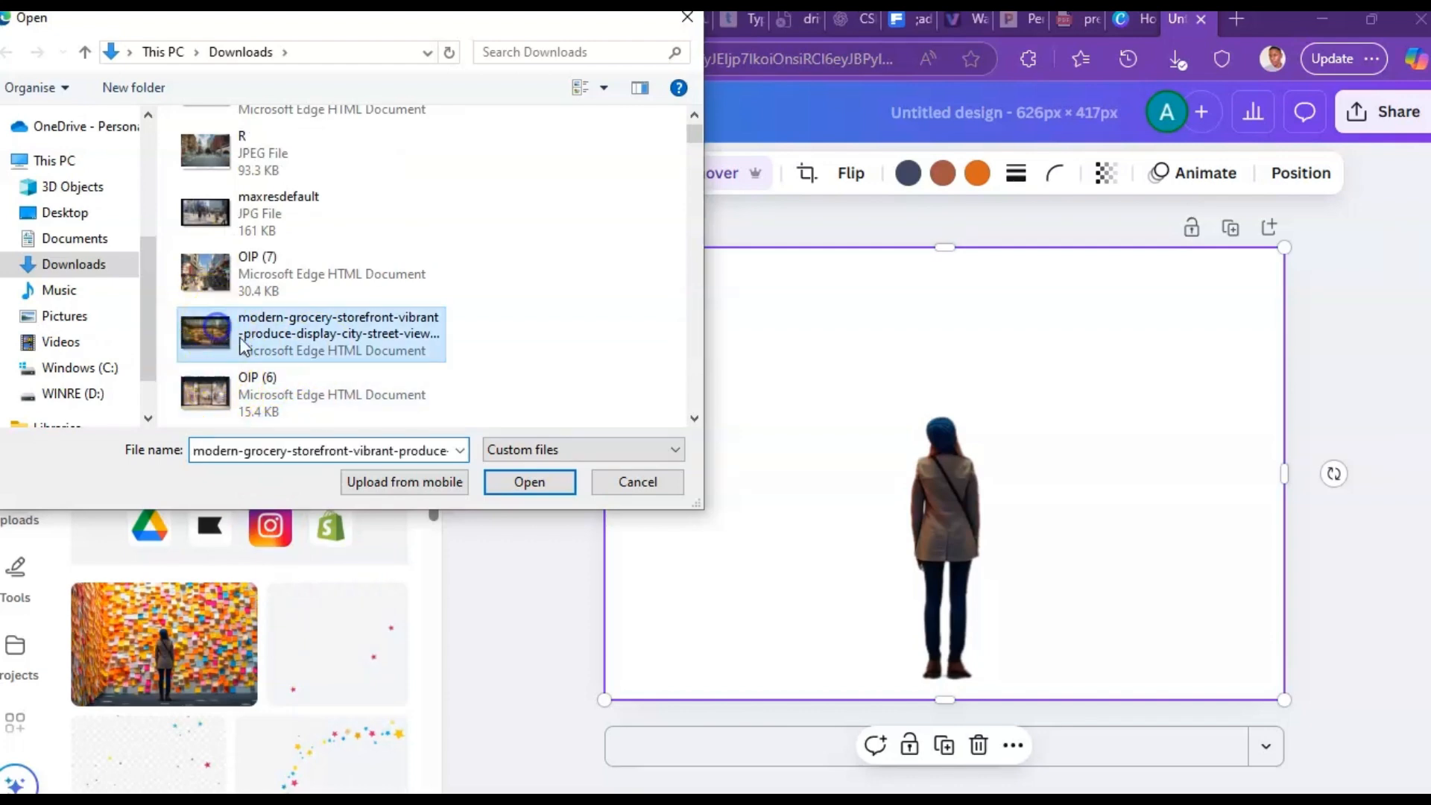
click(544, 486)
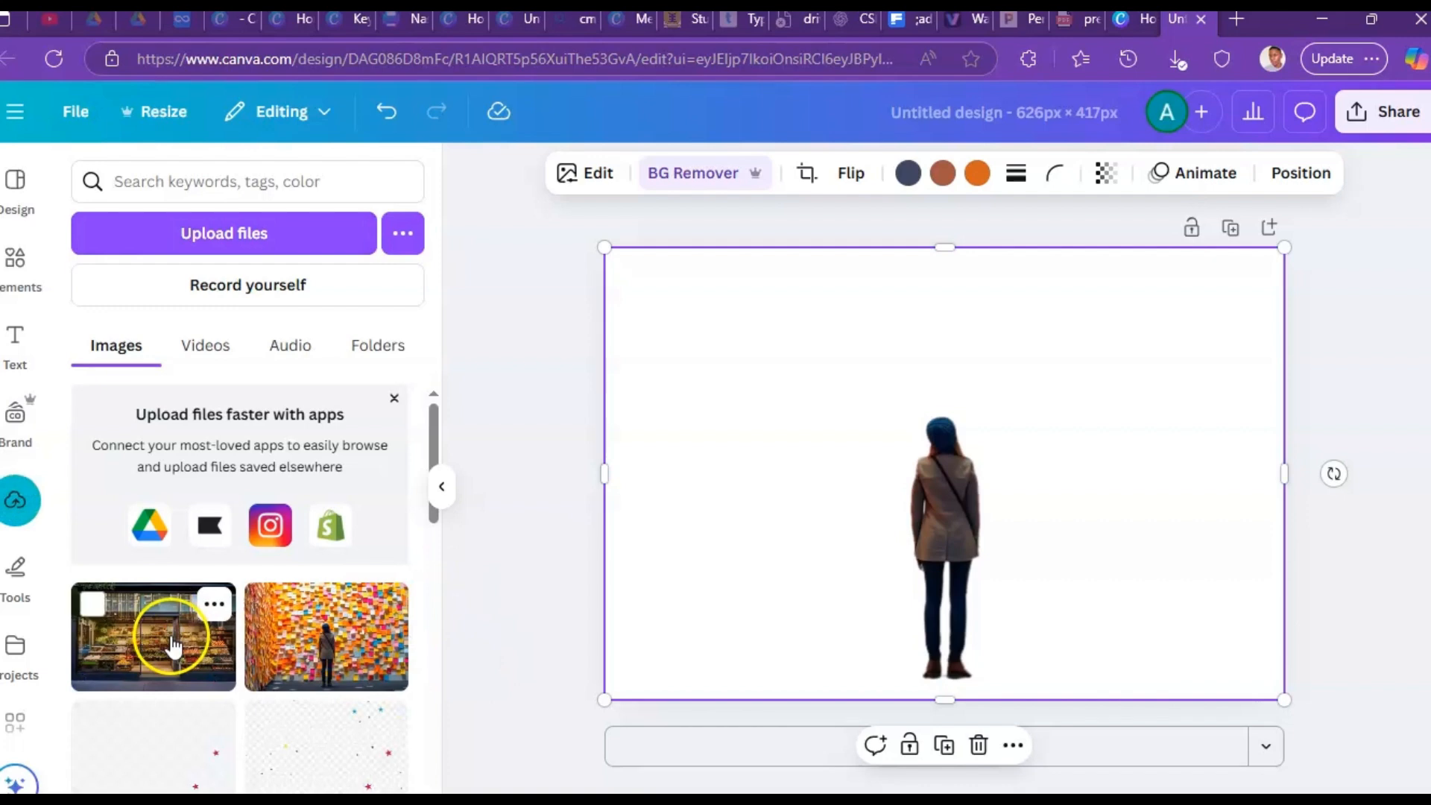
Step: Place the grocery storefront image on the page and send it to the back, behind the woman
drag(164, 646, 712, 569)
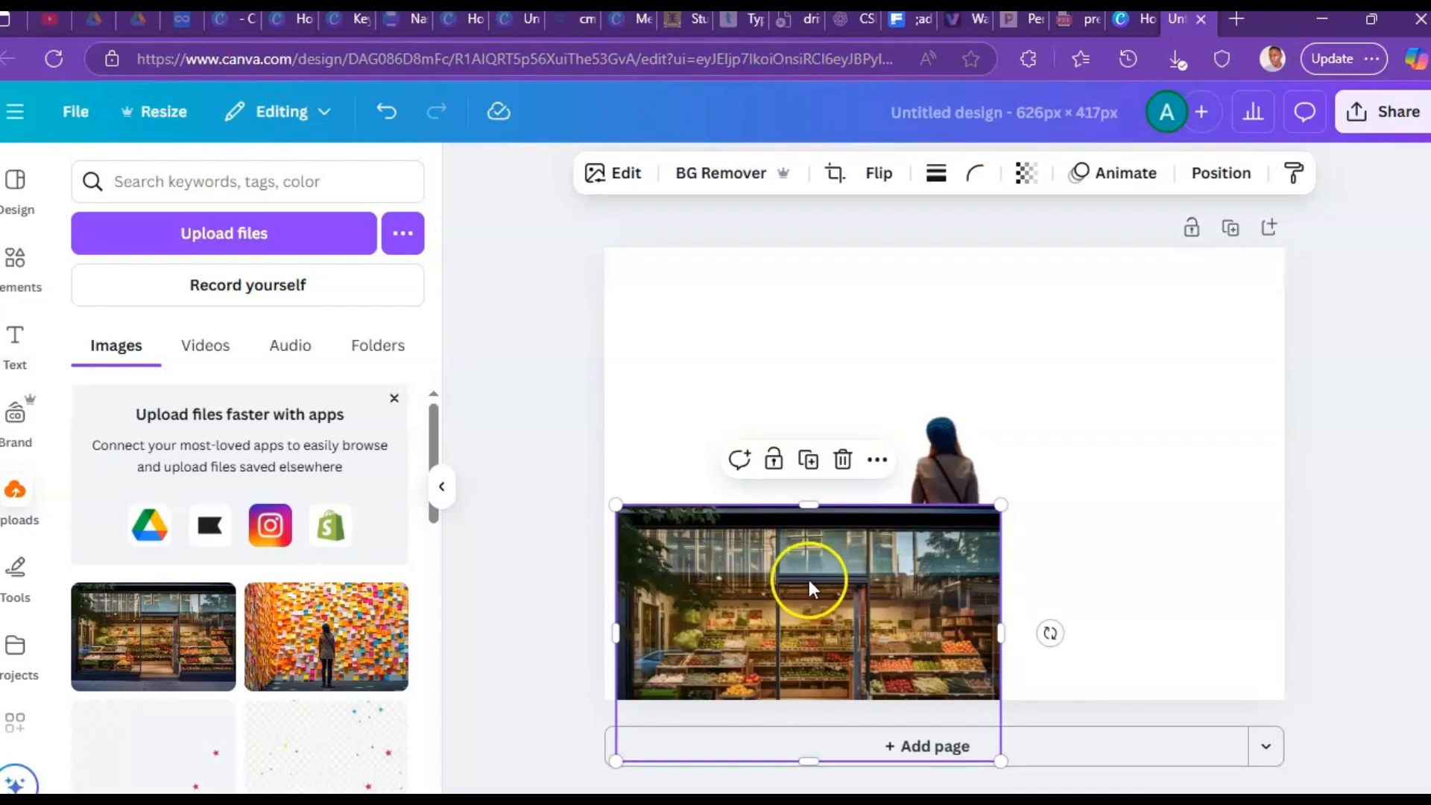
drag(926, 553, 929, 552)
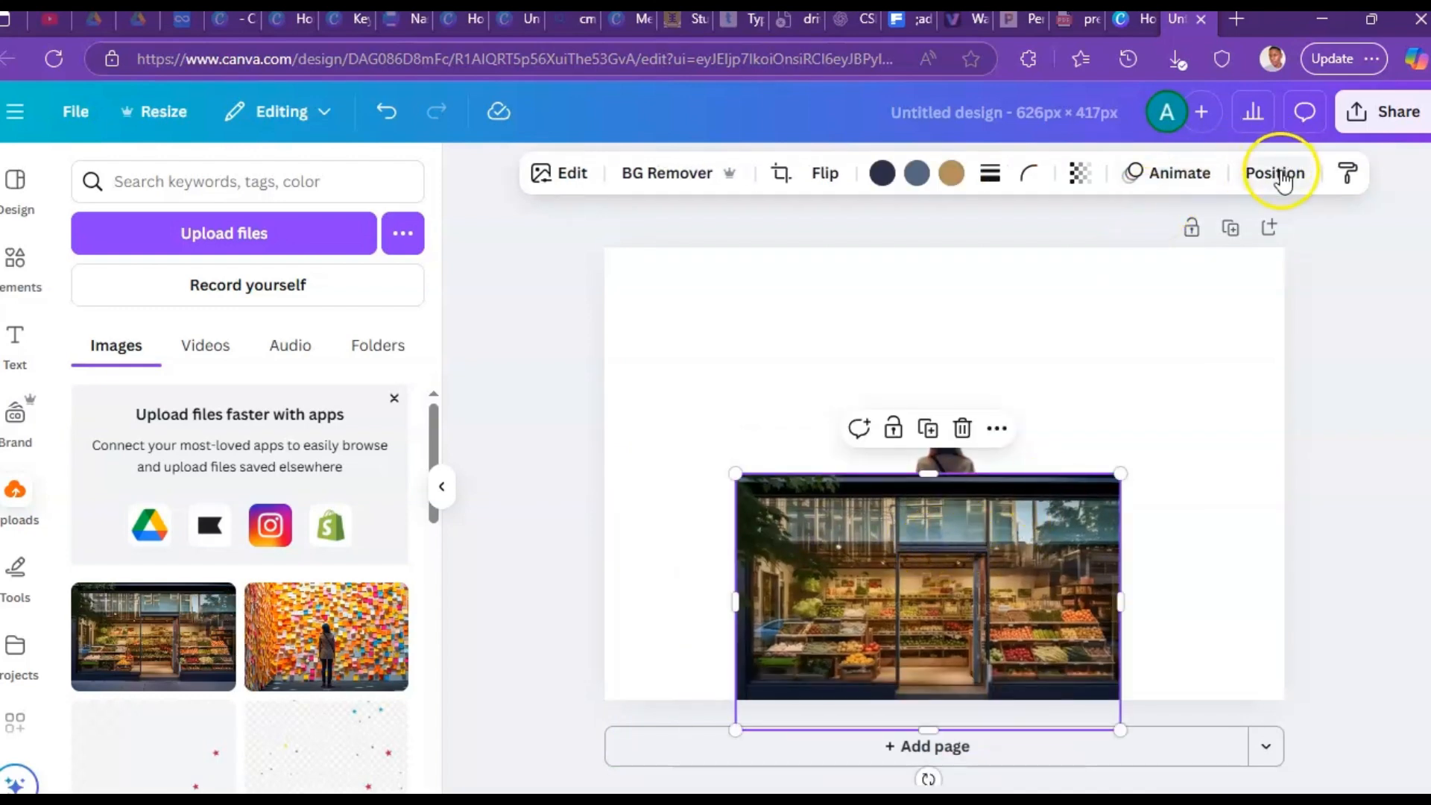
click(1277, 174)
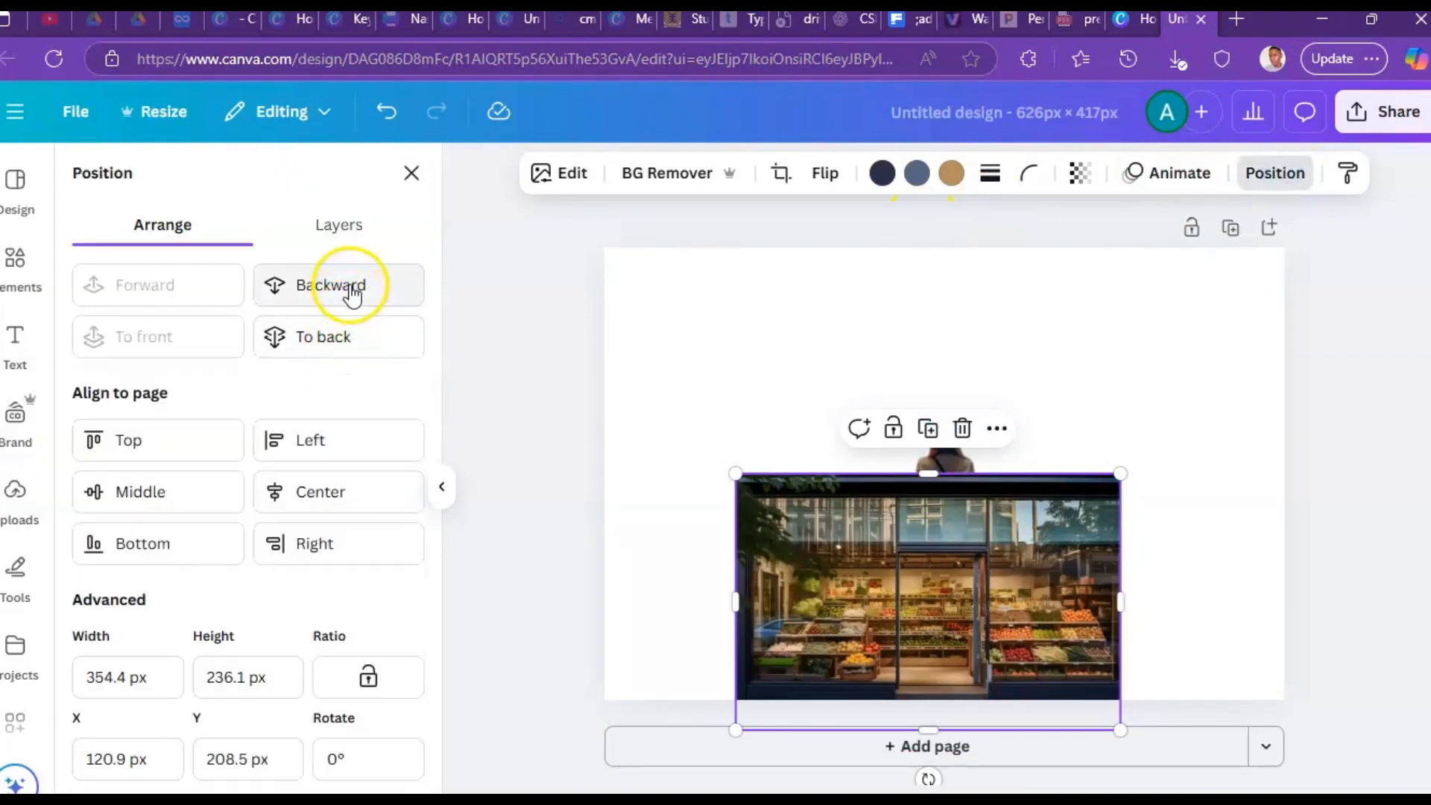
click(335, 333)
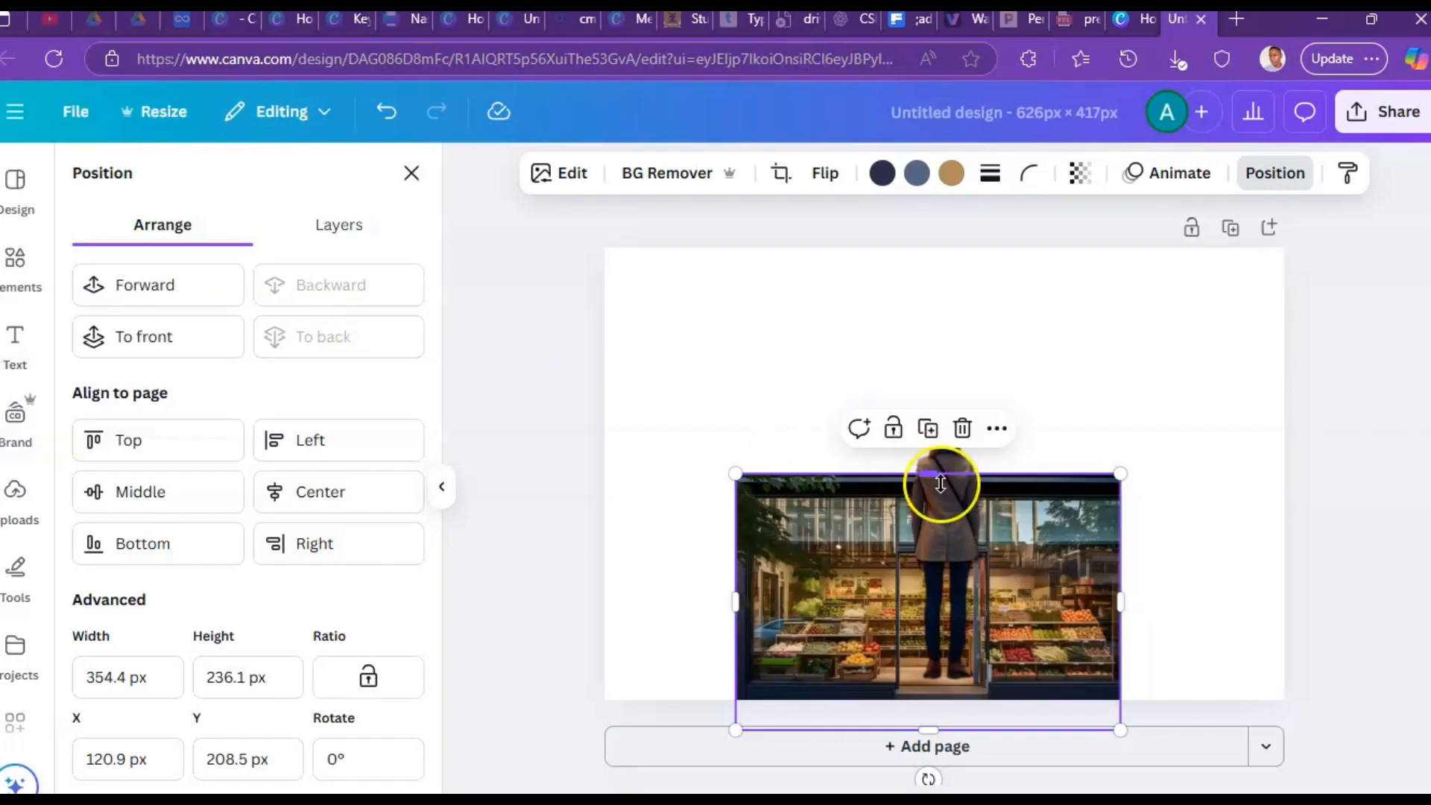
Step: Resize the storefront image to fill the whole page, 626 × 417 px
drag(731, 450, 631, 359)
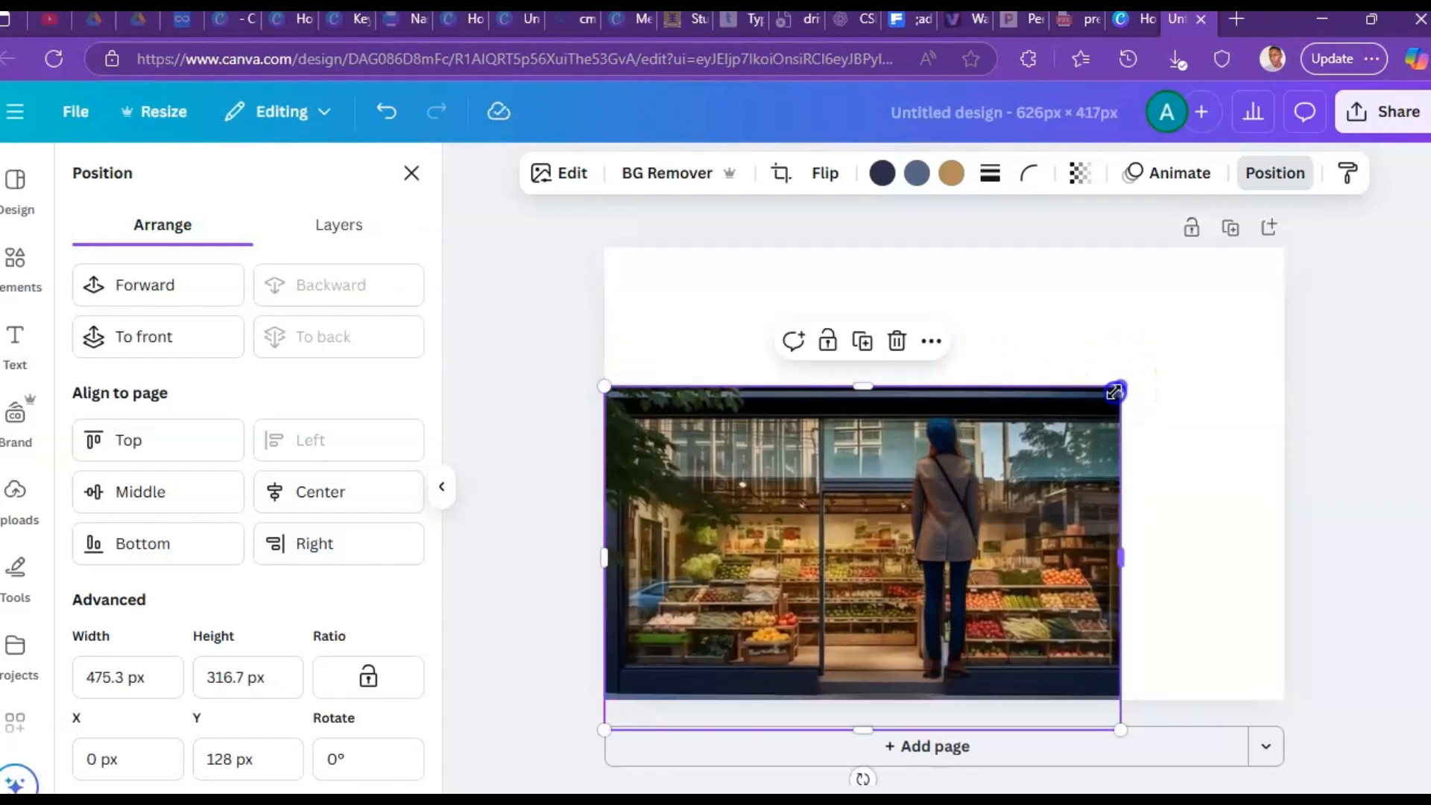
drag(1118, 388, 1273, 270)
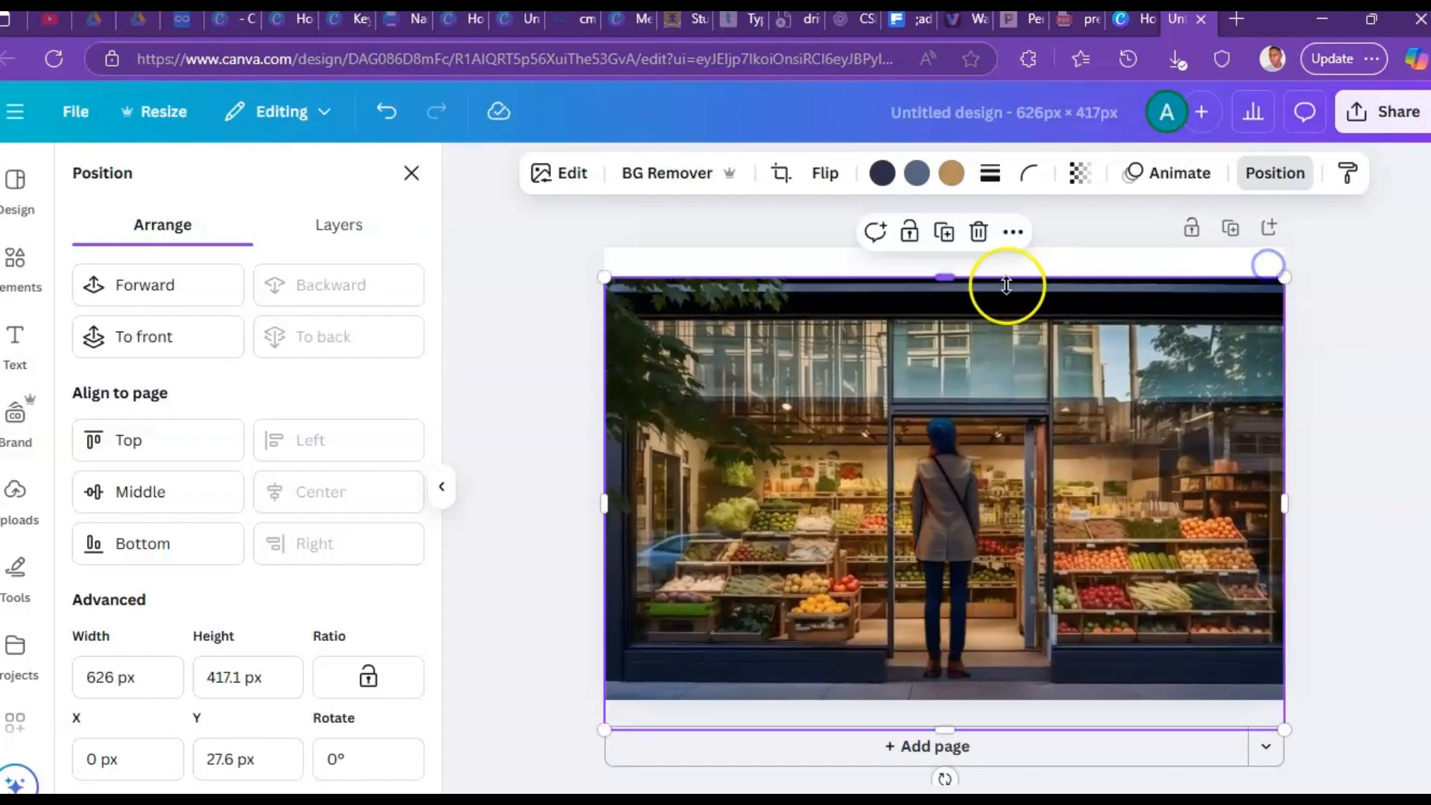
drag(952, 279, 953, 249)
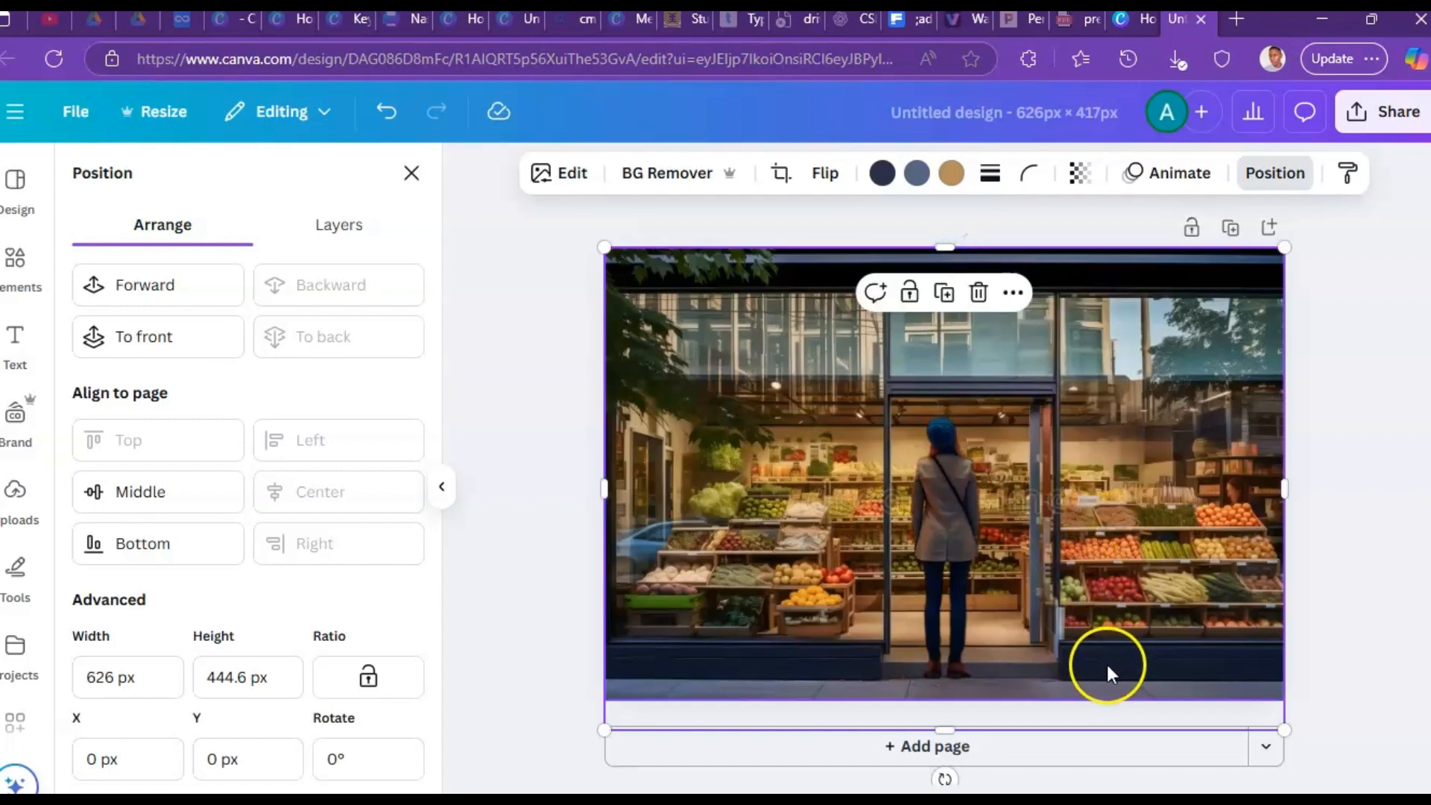
drag(946, 724, 946, 703)
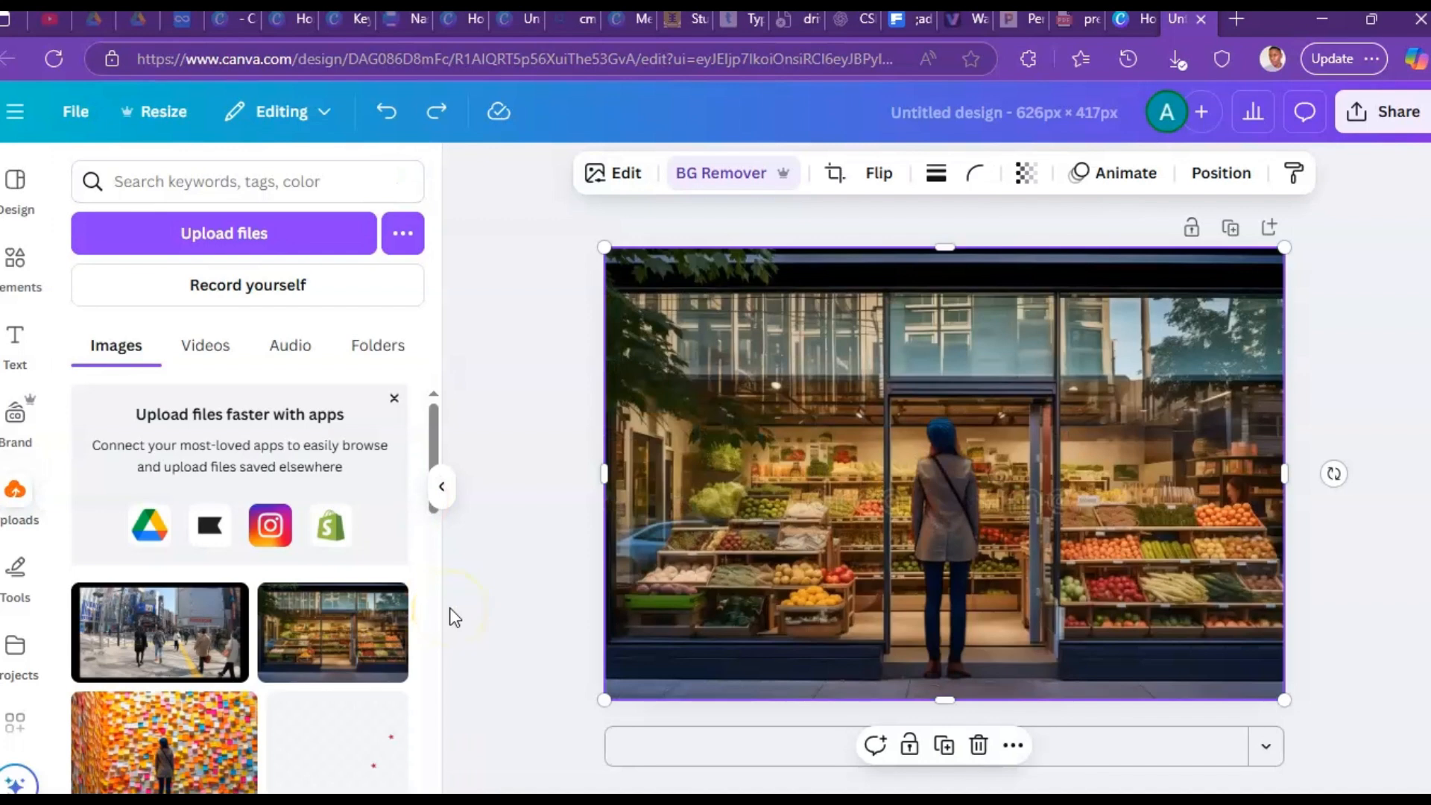
Step: Move the woman cutout within the doorway to about X 42 px, Y -8 px, and send it behind the storefront image
mouse_move(230, 608)
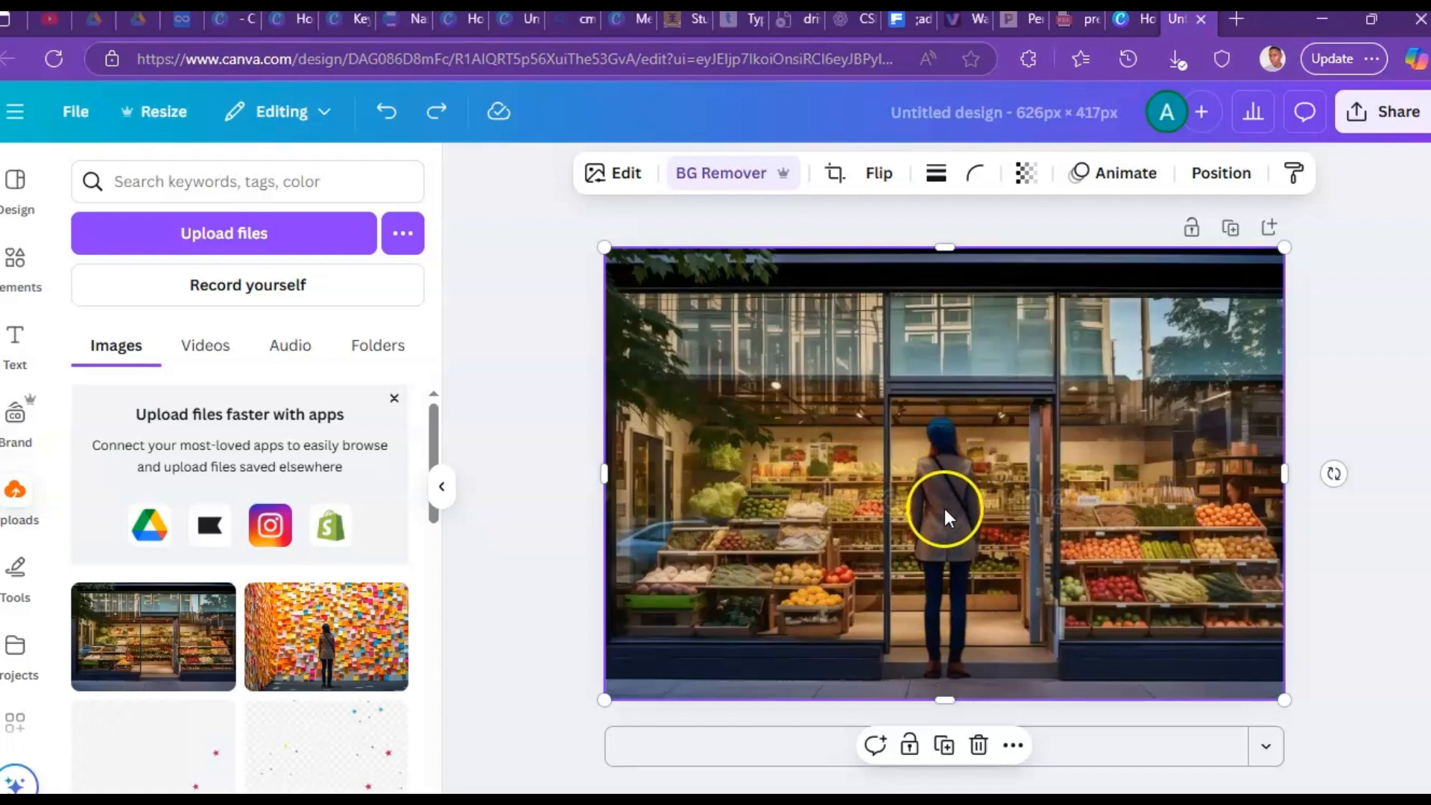
drag(945, 509, 985, 501)
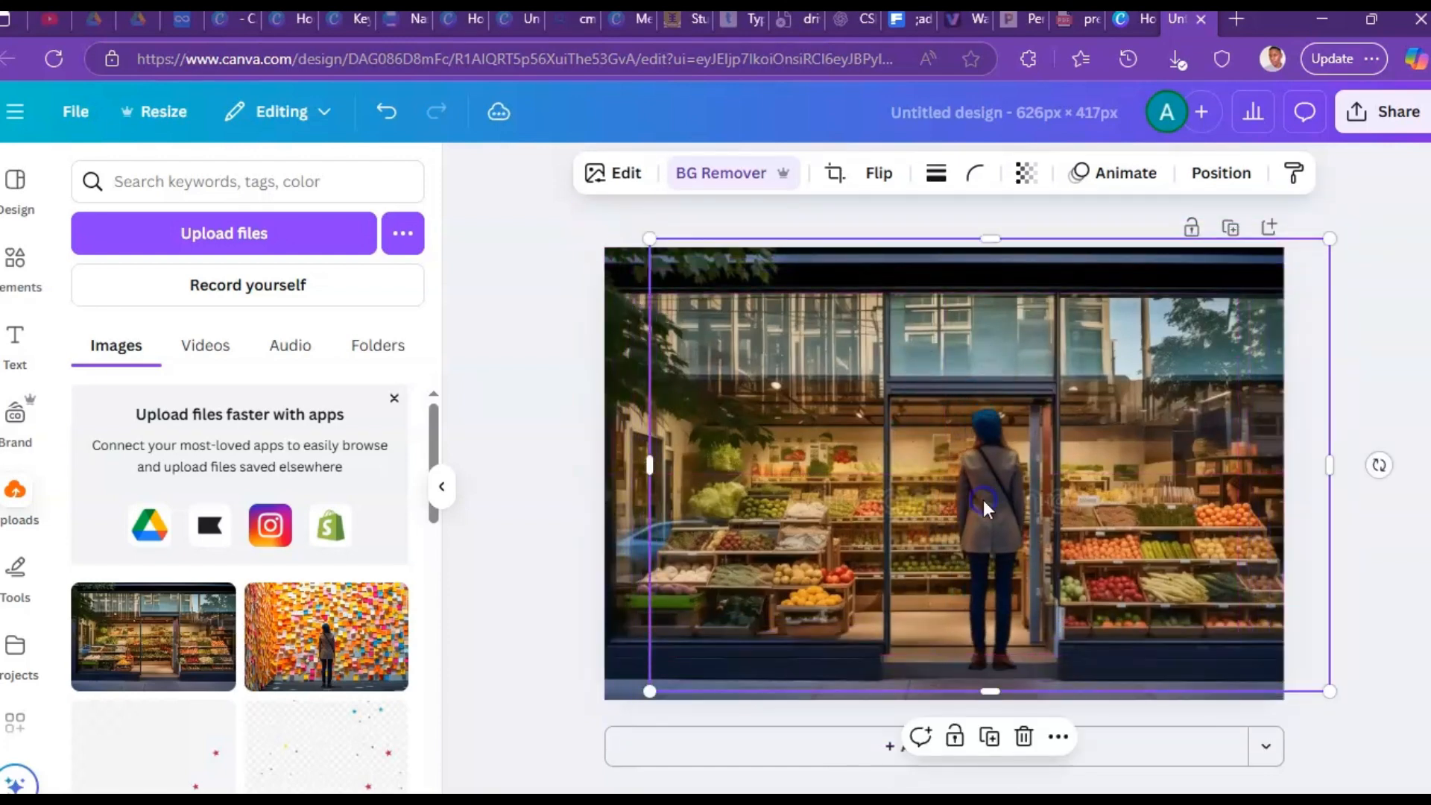
click(1247, 186)
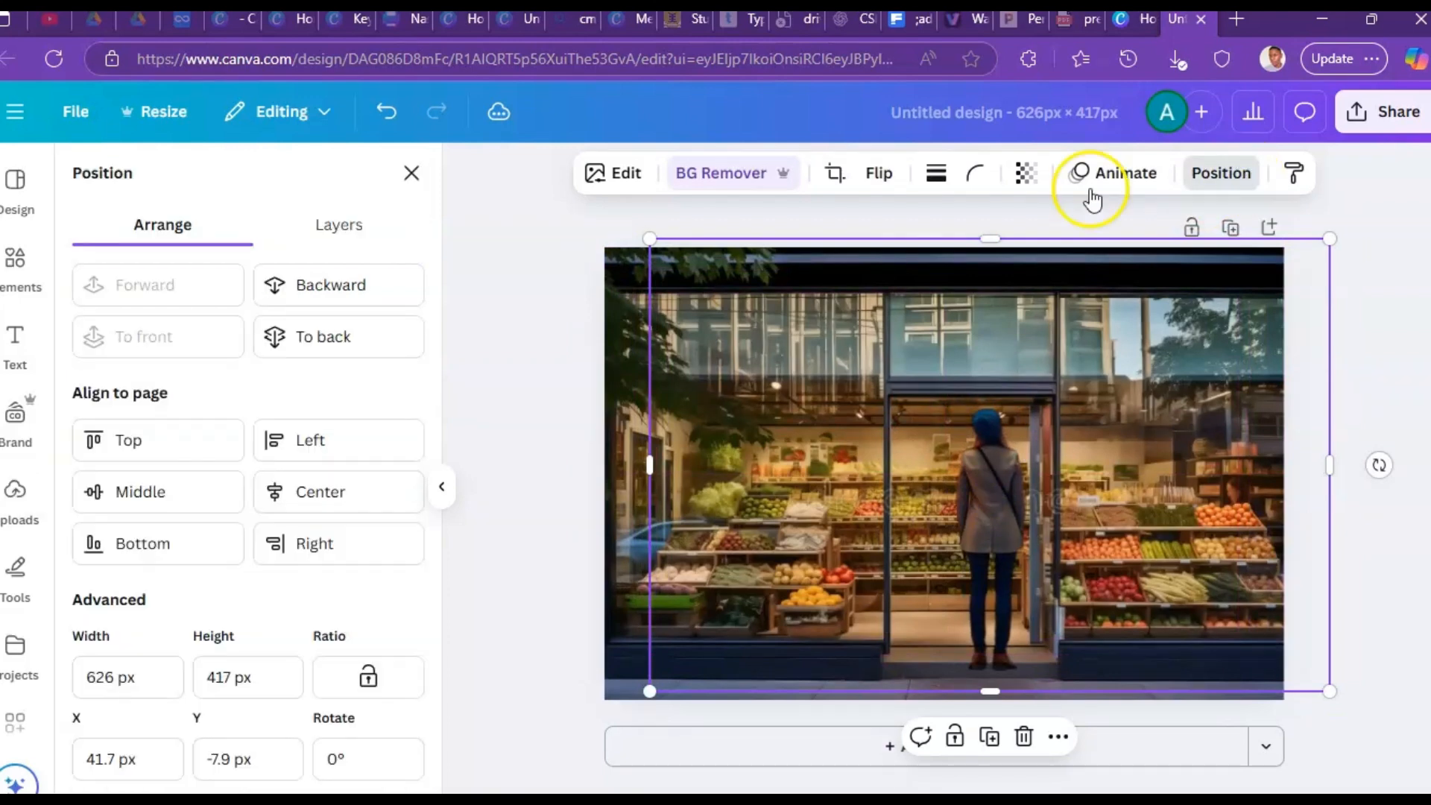
click(365, 339)
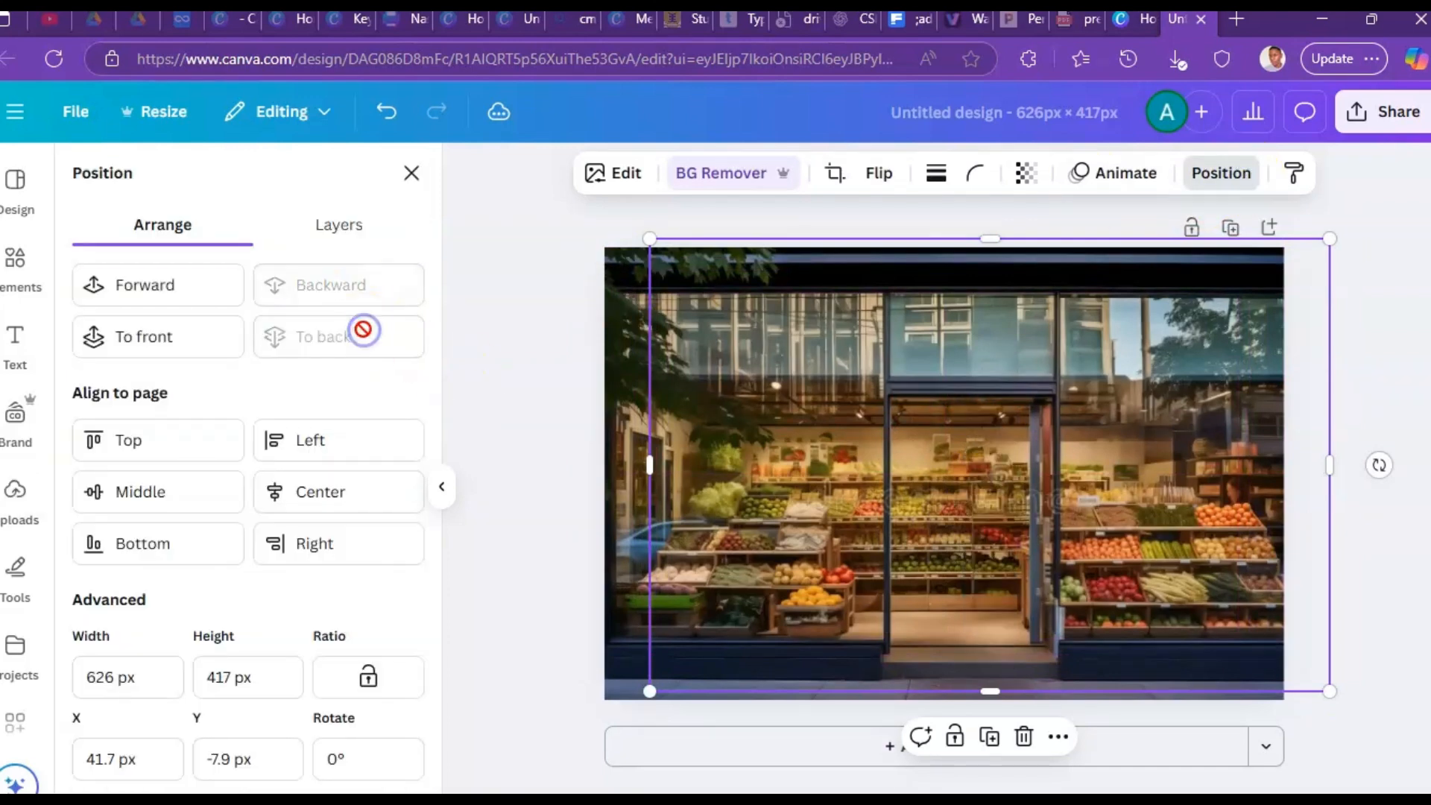
click(626, 382)
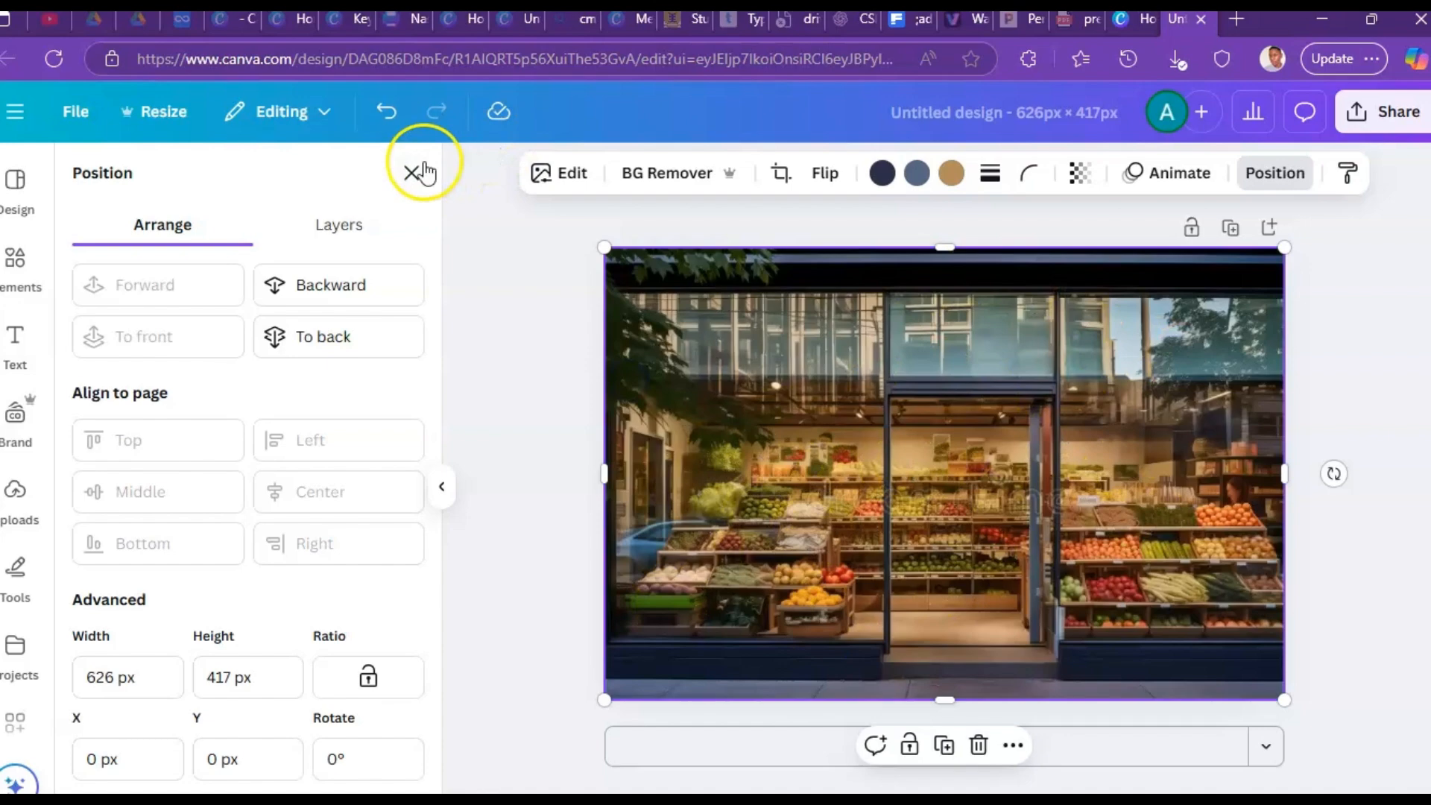
click(411, 173)
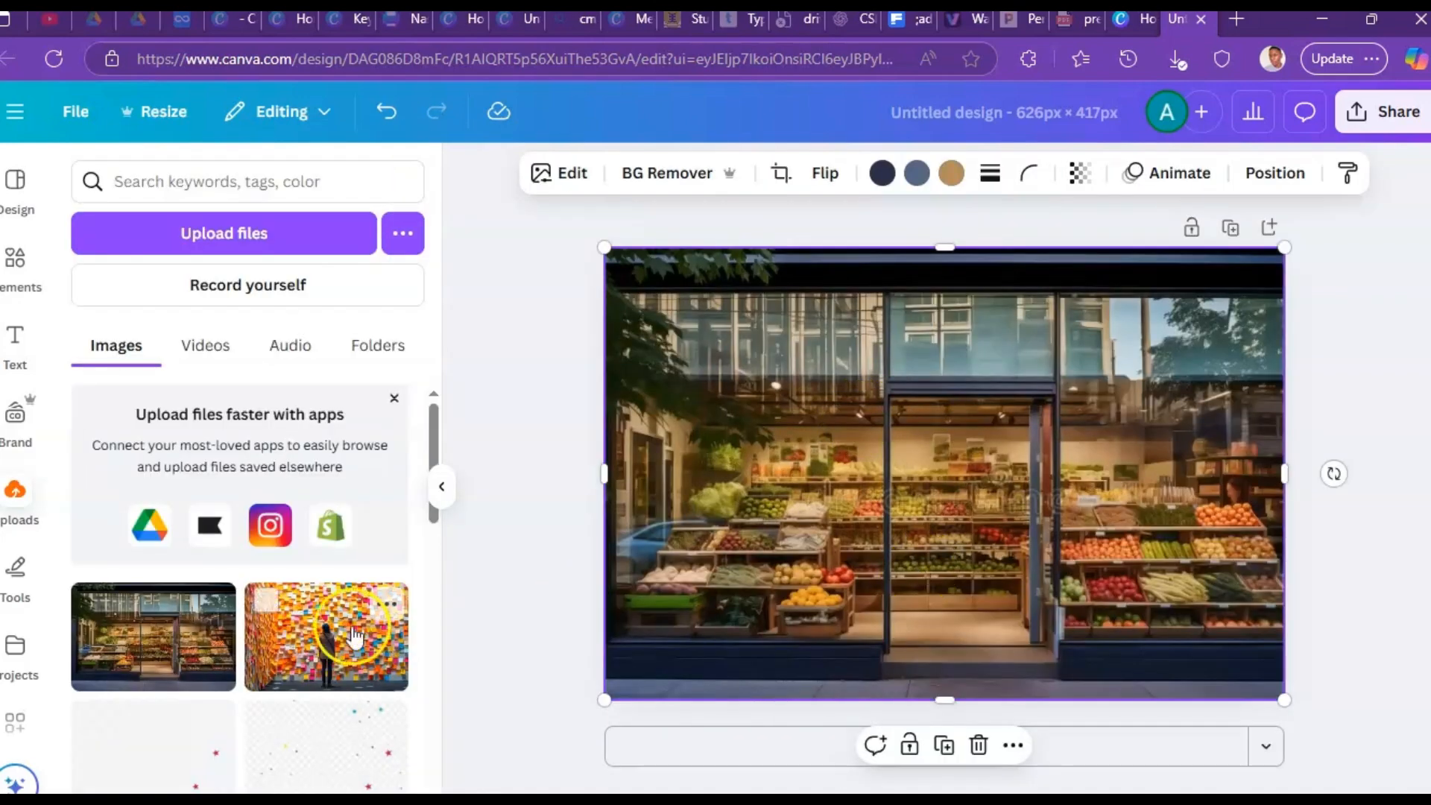
Step: Upload the maxresdefault street image from the Downloads folder to the design's uploads
click(281, 245)
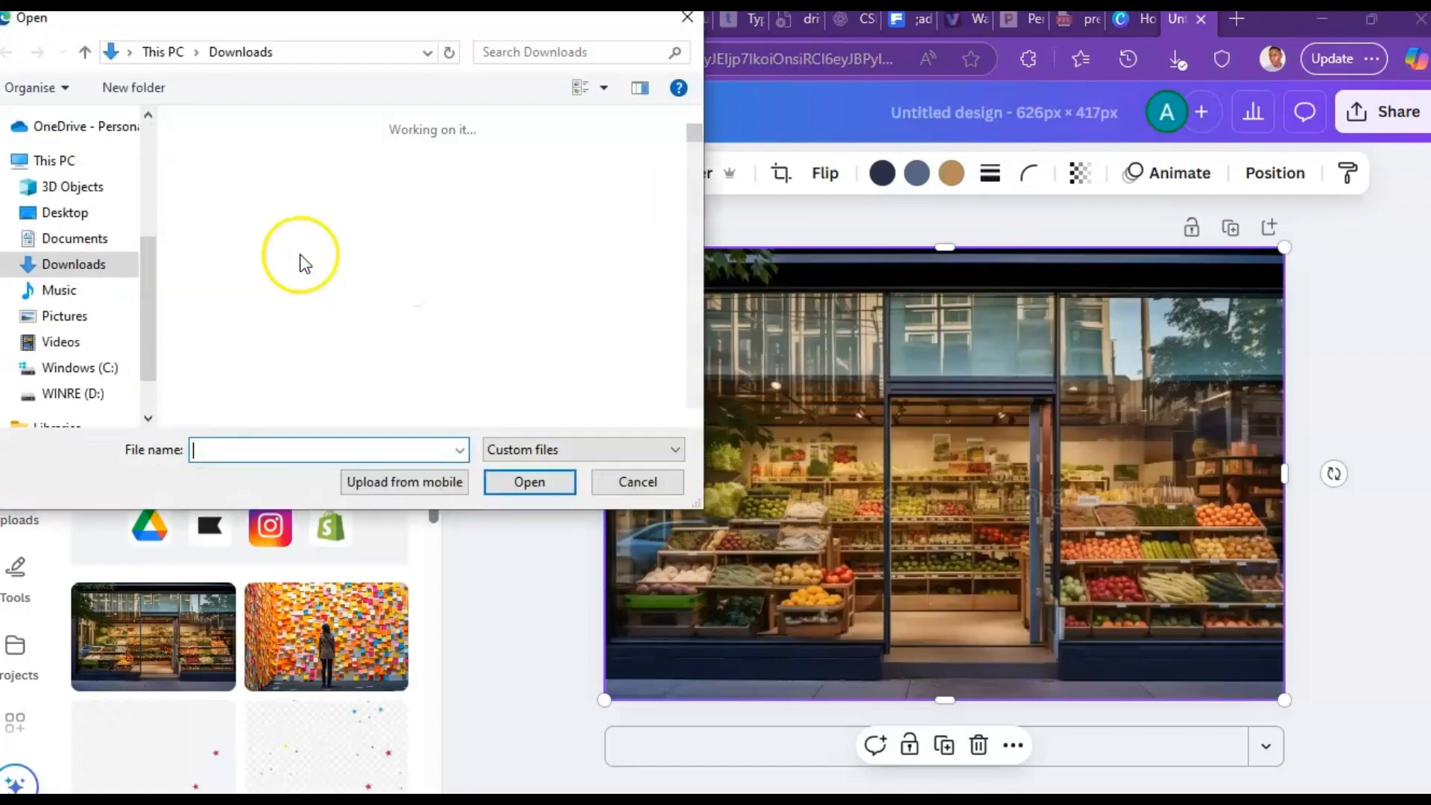
scroll(304, 305, down, 6)
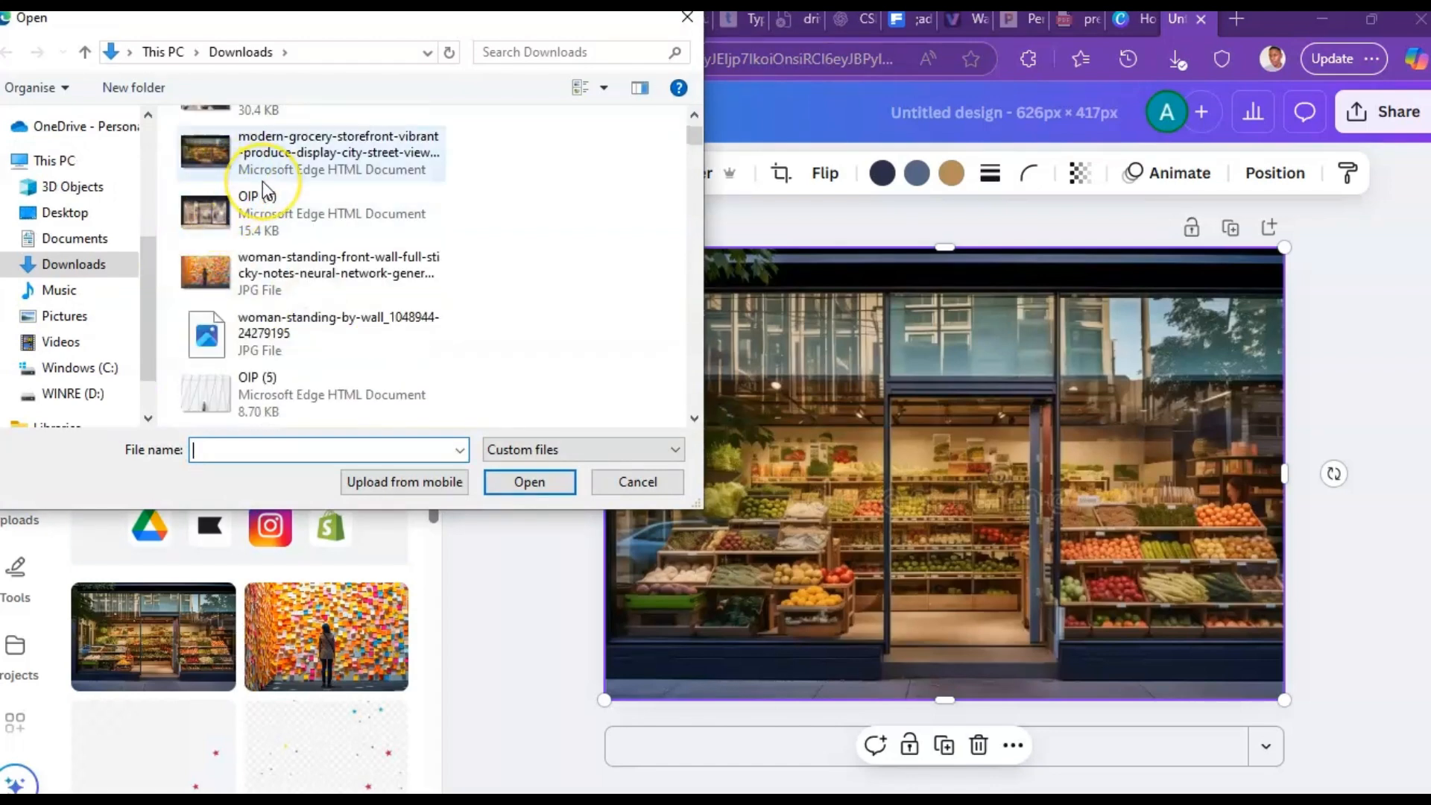
scroll(263, 182, up, 5)
click(210, 347)
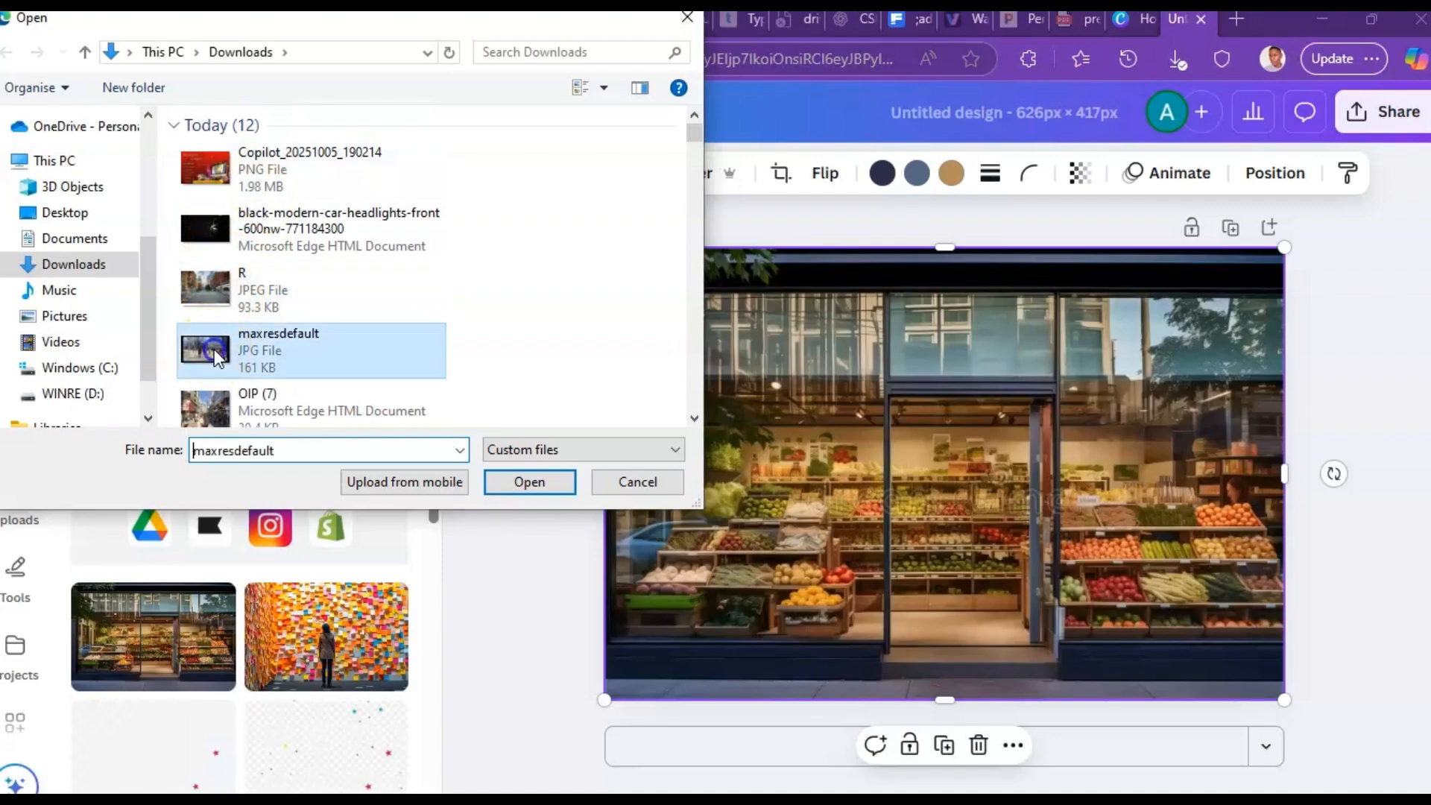
click(528, 480)
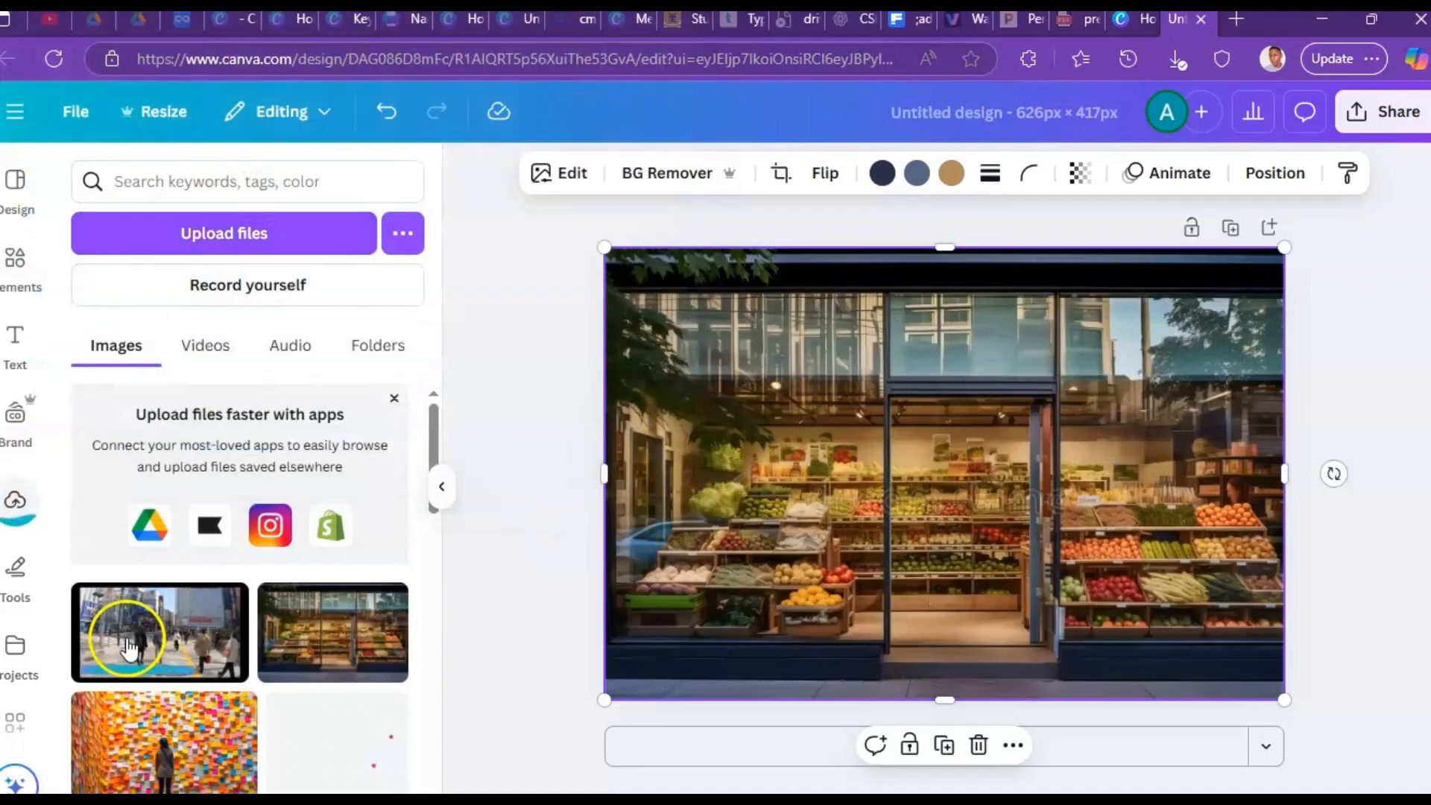
Step: Replace the storefront image with the street photo filling the whole page, and send it to the back, behind the woman
drag(147, 630, 654, 348)
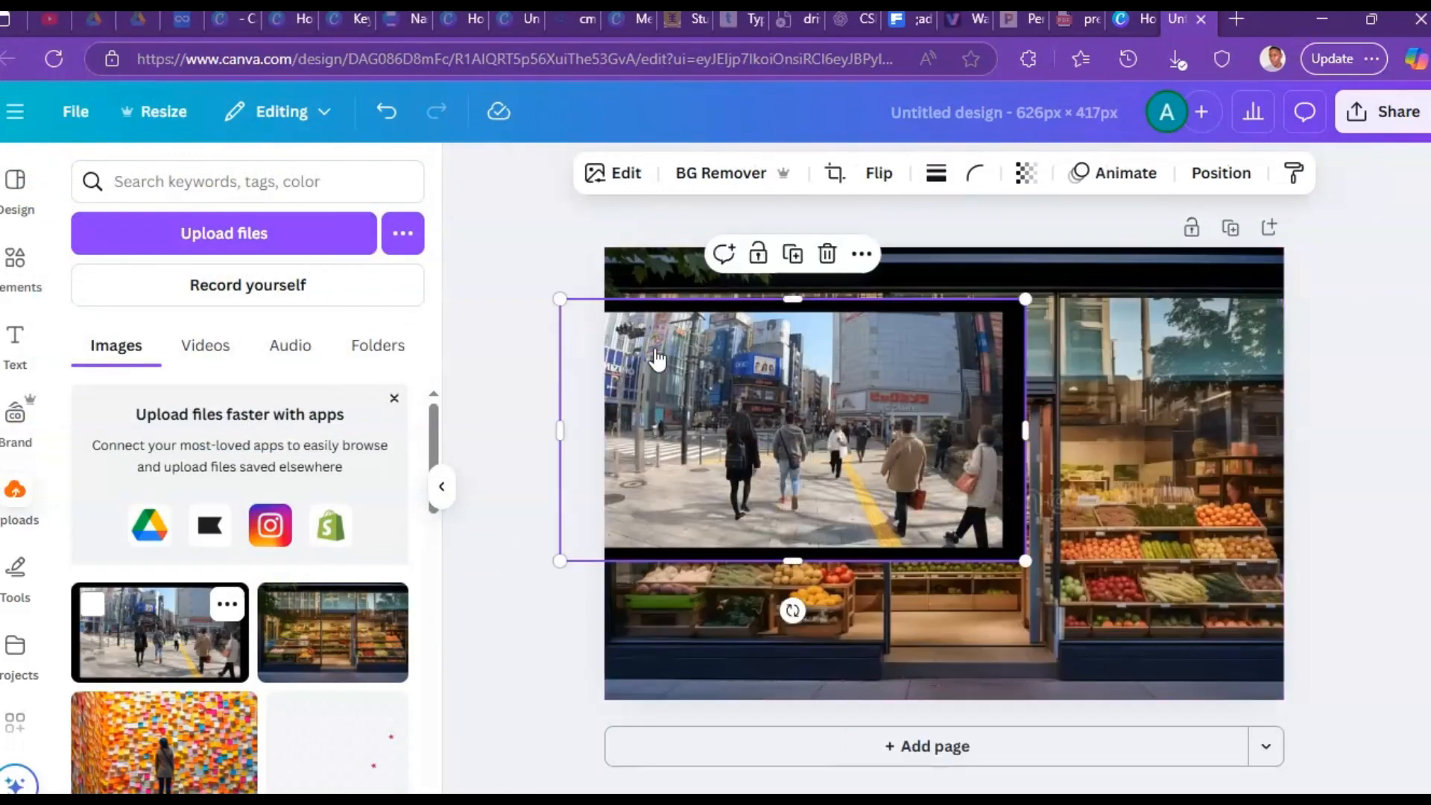
key(ctrl+z)
drag(157, 656, 642, 450)
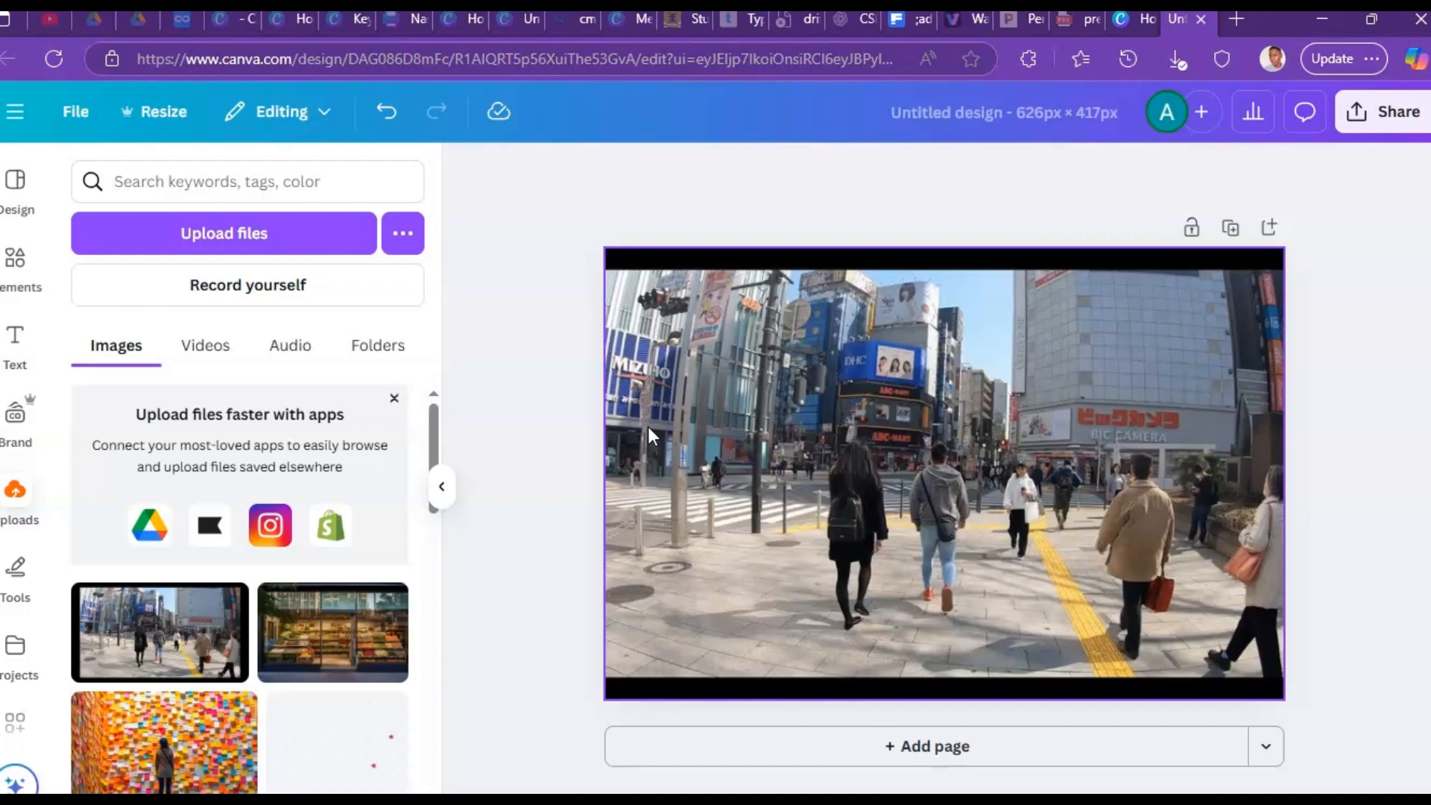
click(1172, 312)
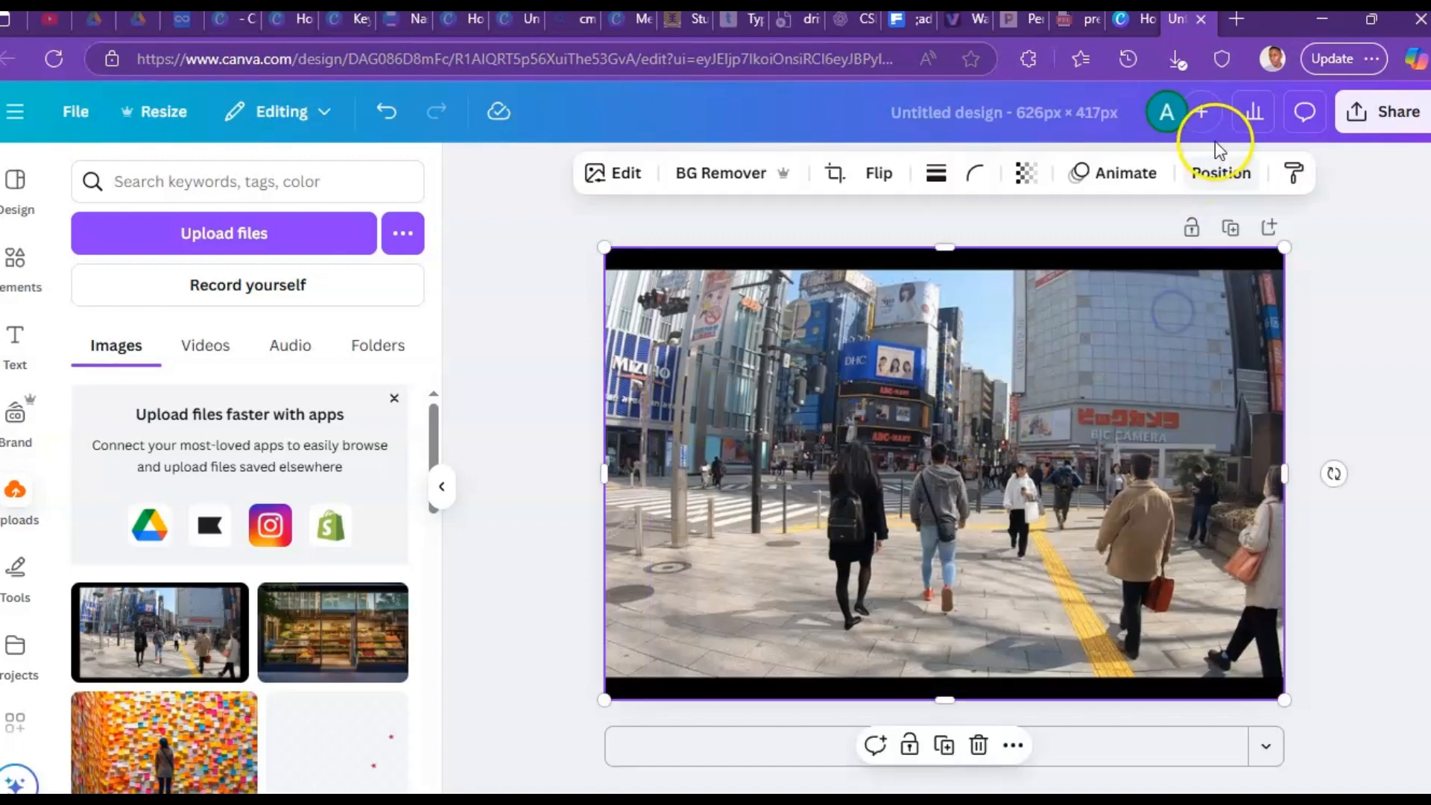
click(1219, 176)
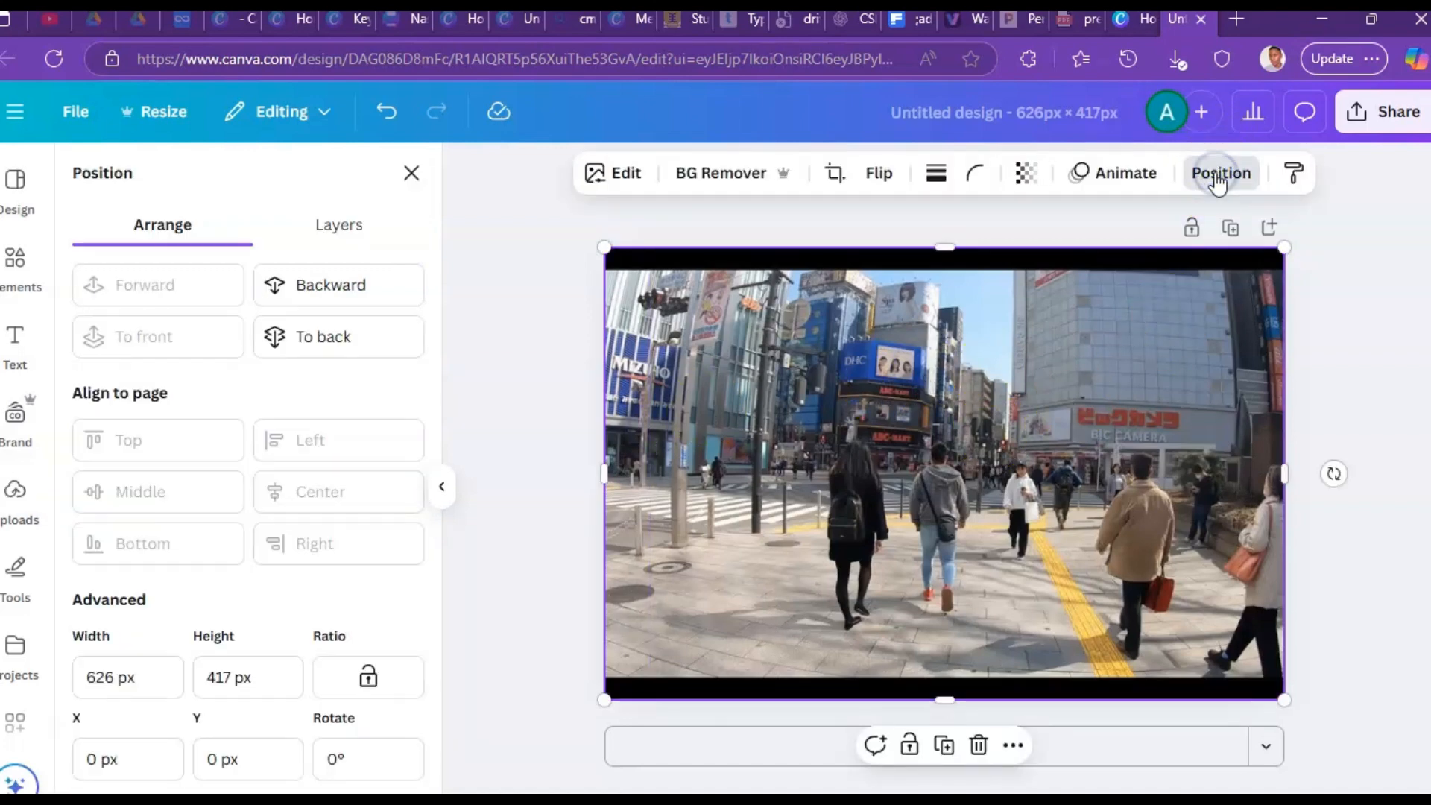
click(355, 337)
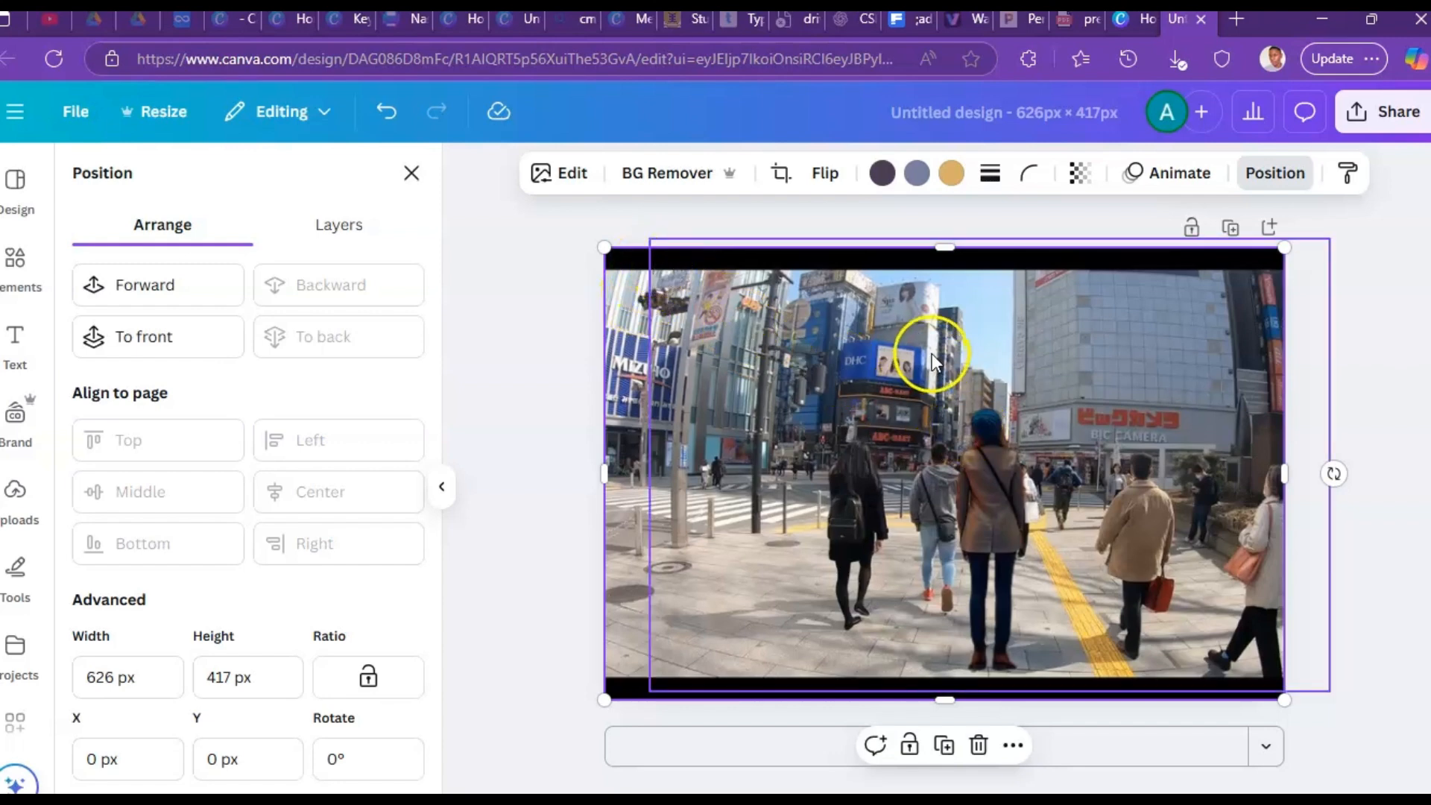
Step: Scale the woman cutout down to about 551.5 × 367.4 px from its upper-left corner, so she fits among the pedestrians
click(961, 373)
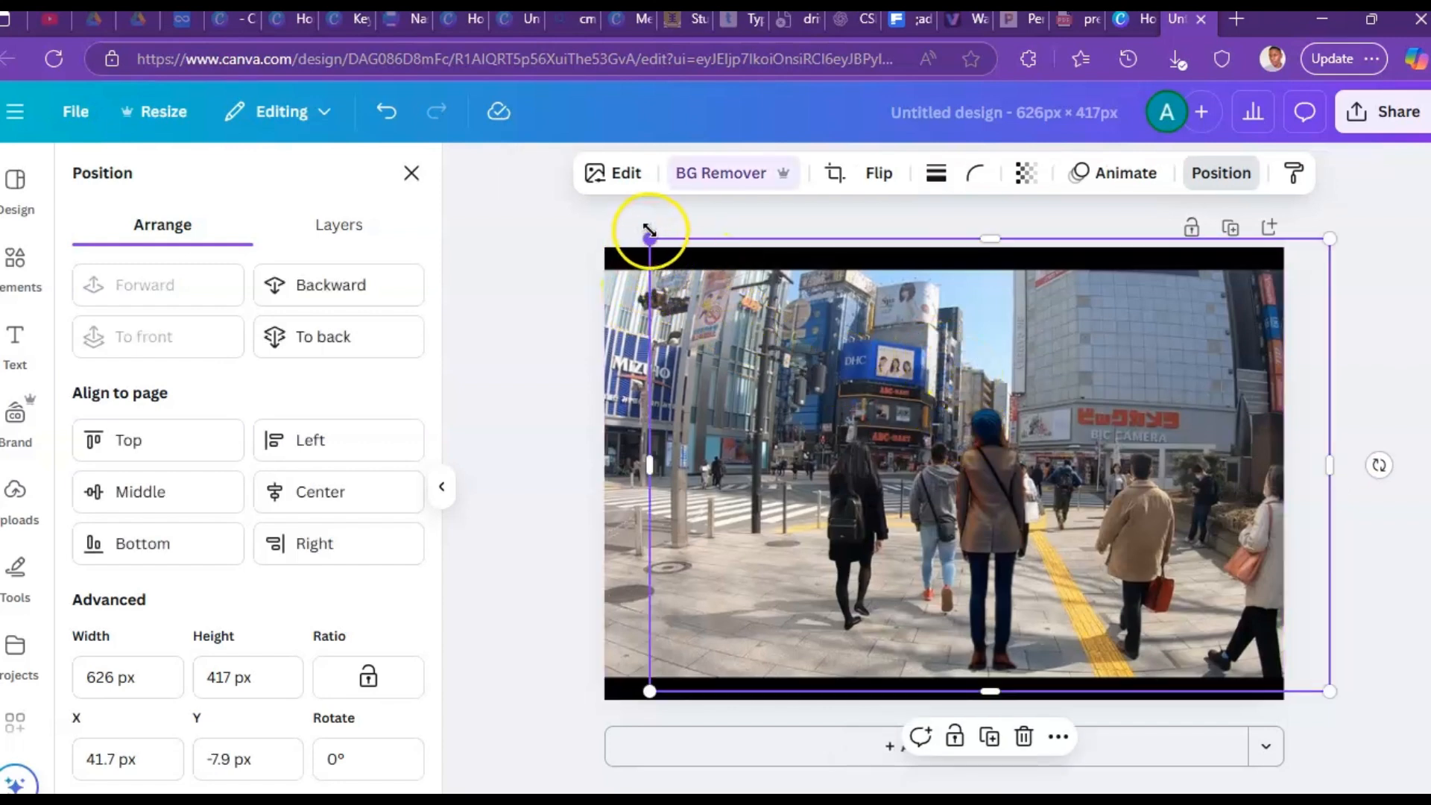
drag(649, 237, 730, 293)
click(851, 469)
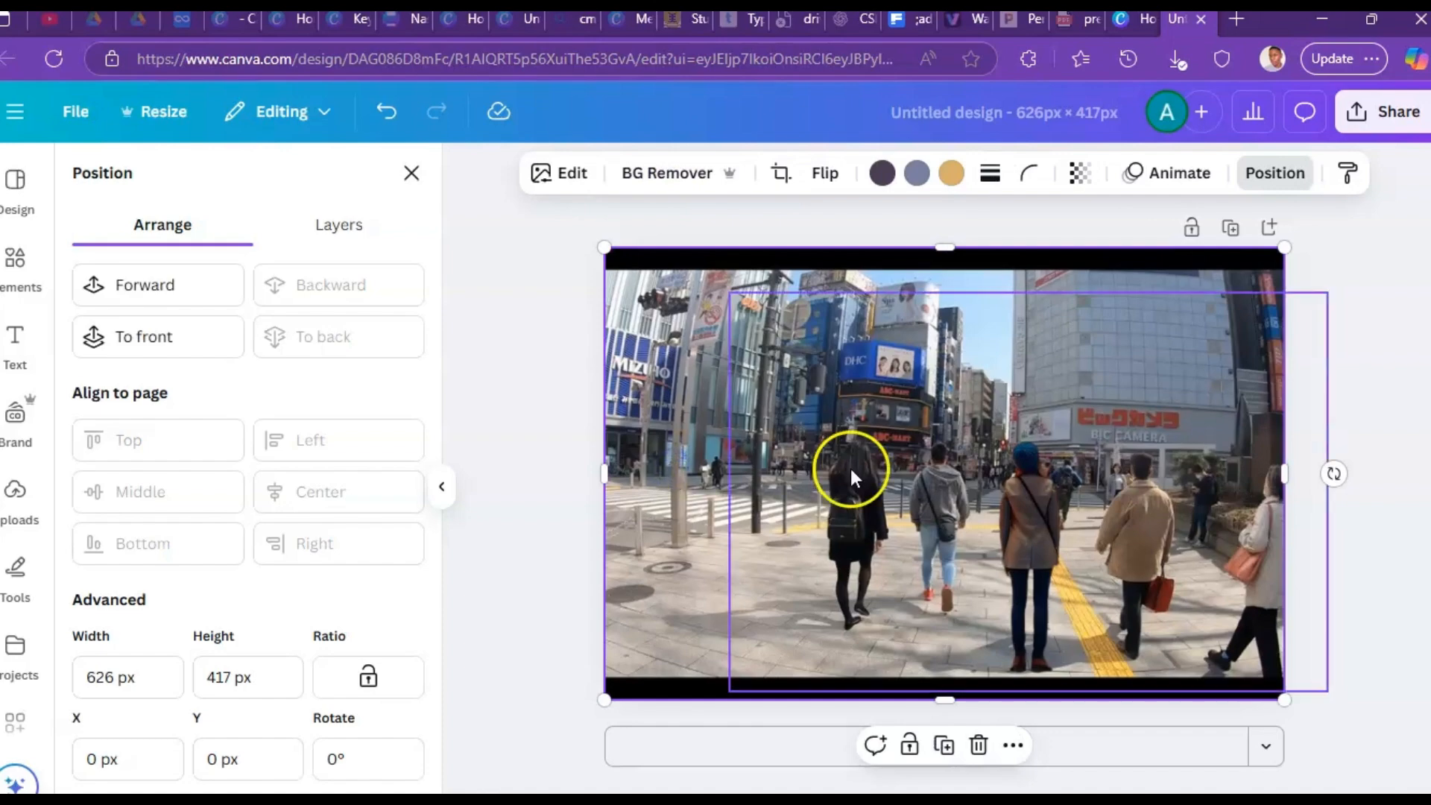
click(1039, 517)
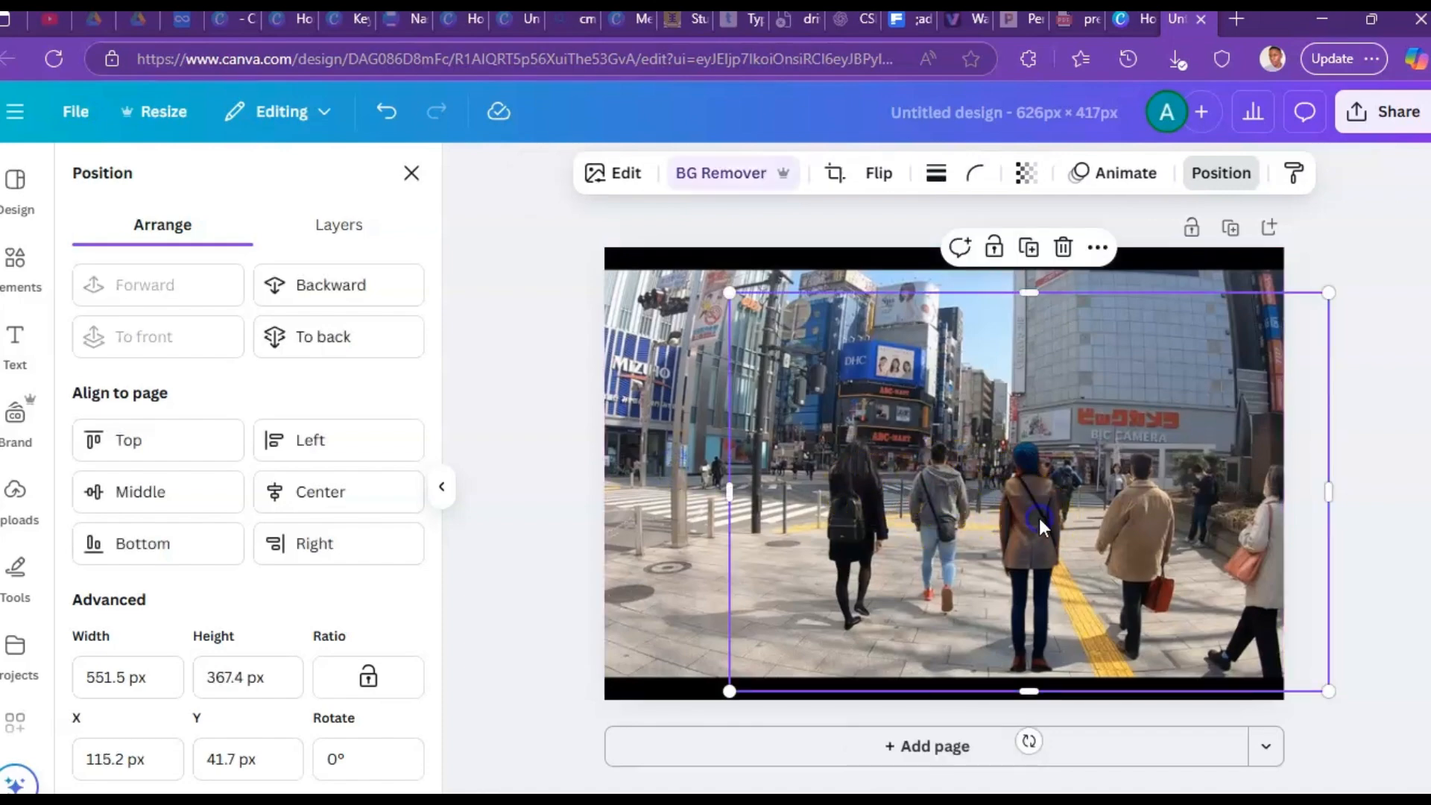
click(686, 480)
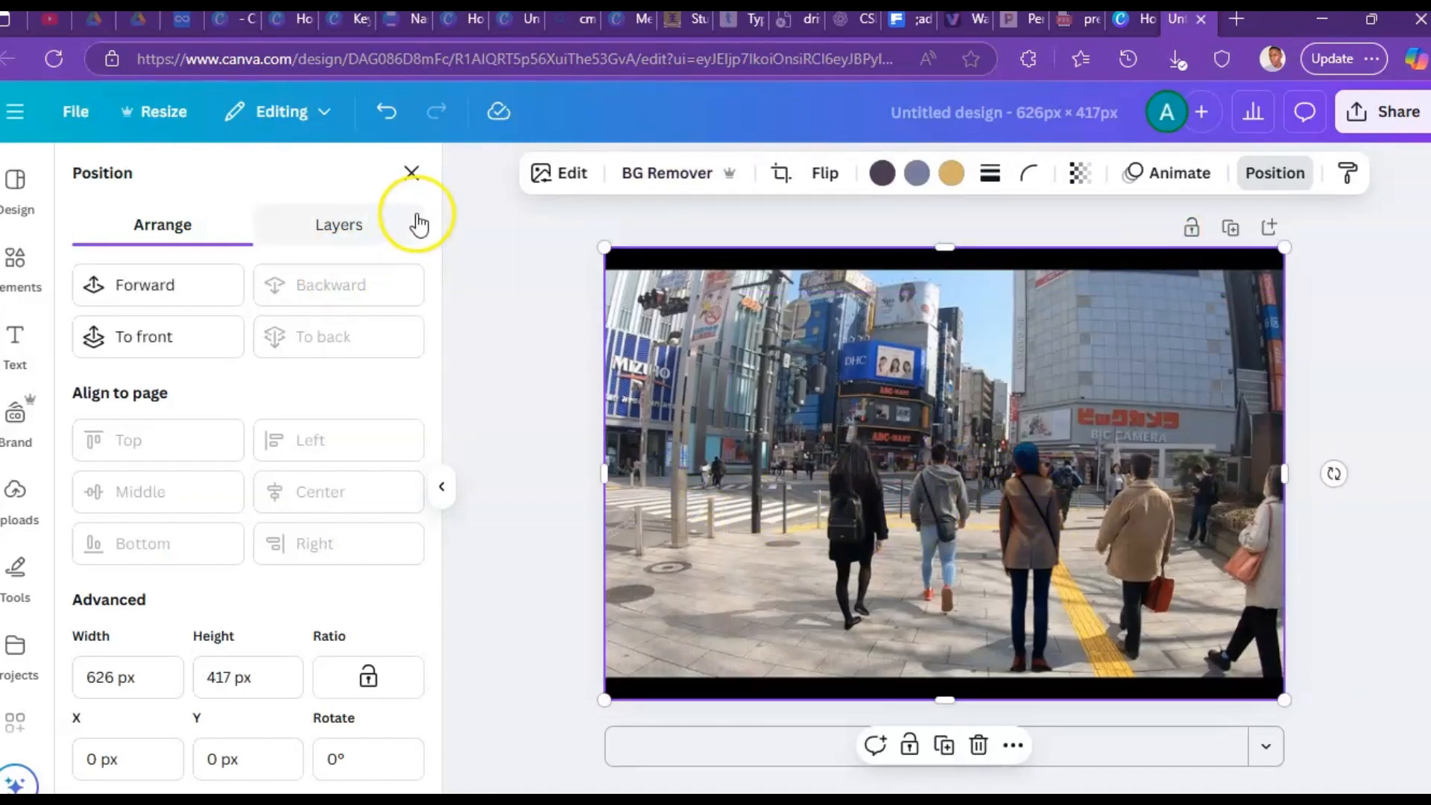
click(411, 179)
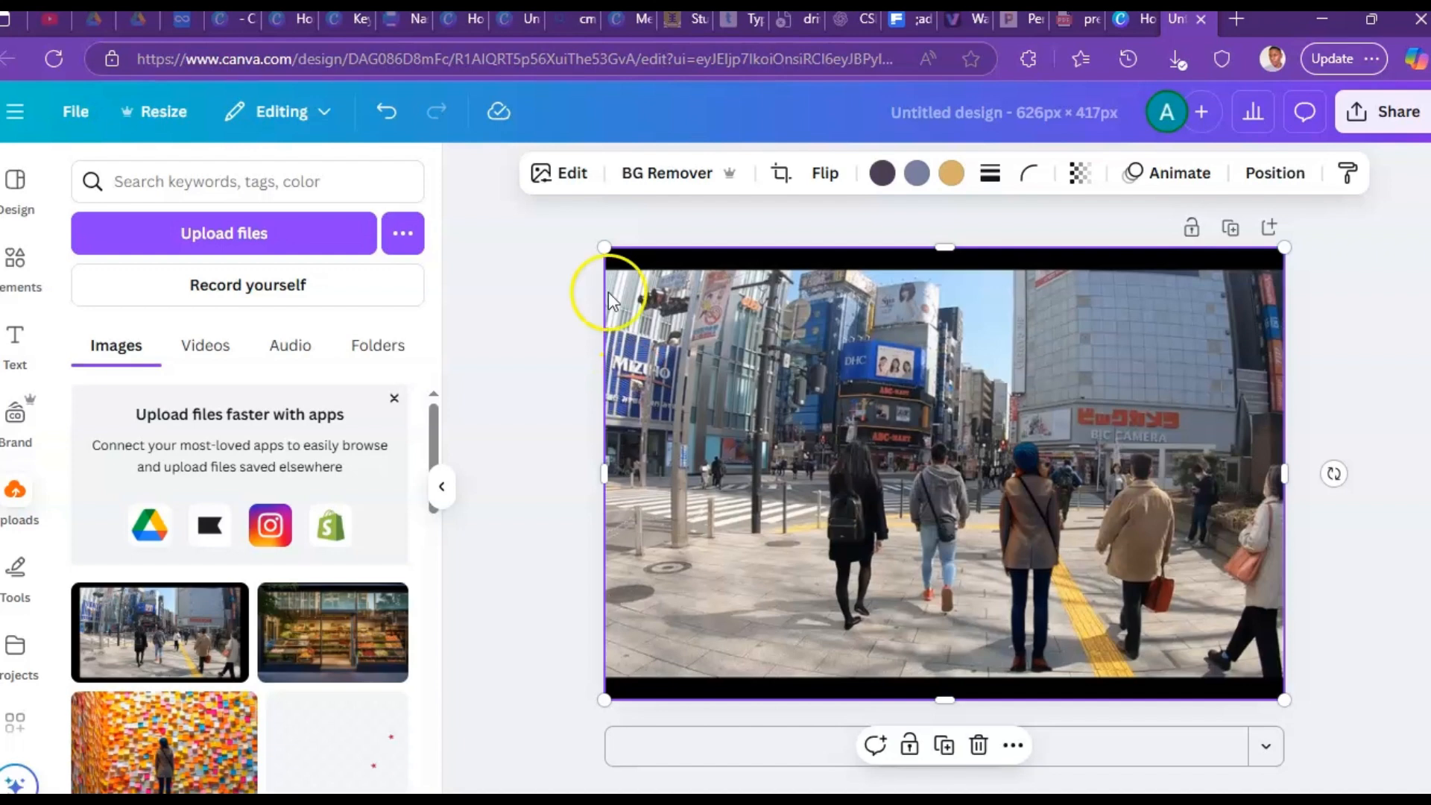
Step: Erase the black-clad woman with the backpack and the pedestrian in white from the street photo with Magic Eraser, brush size 20
click(572, 184)
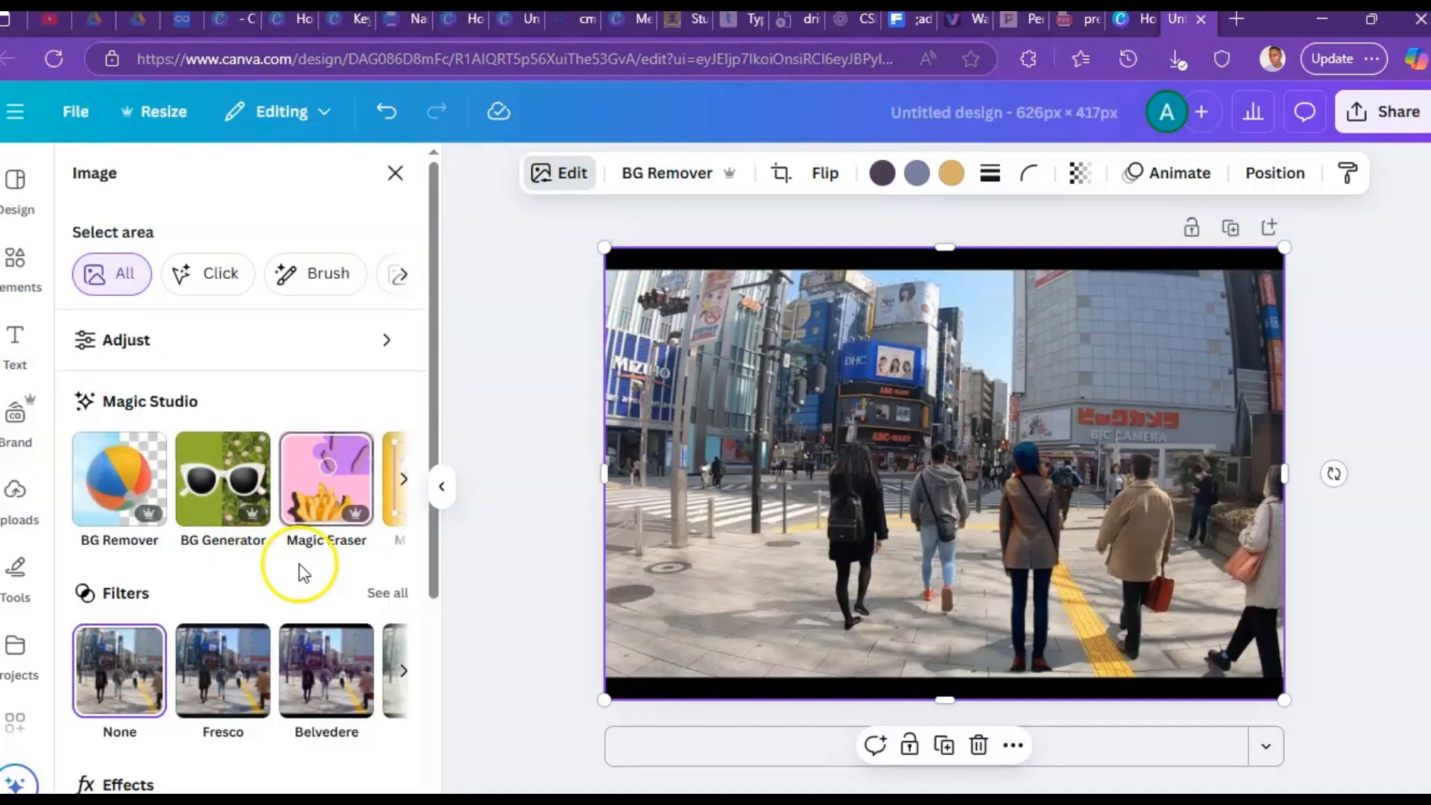
click(349, 488)
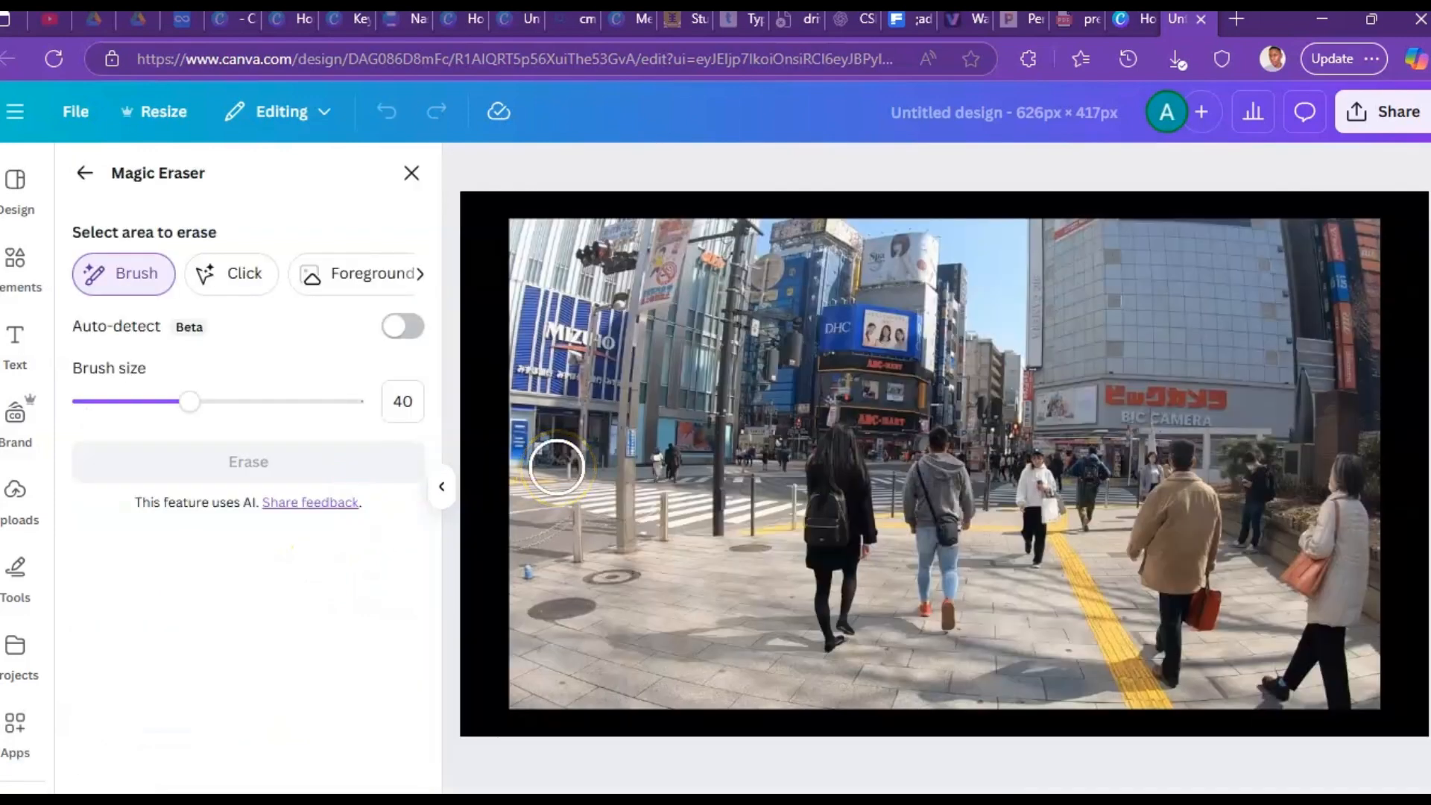
drag(188, 402, 136, 403)
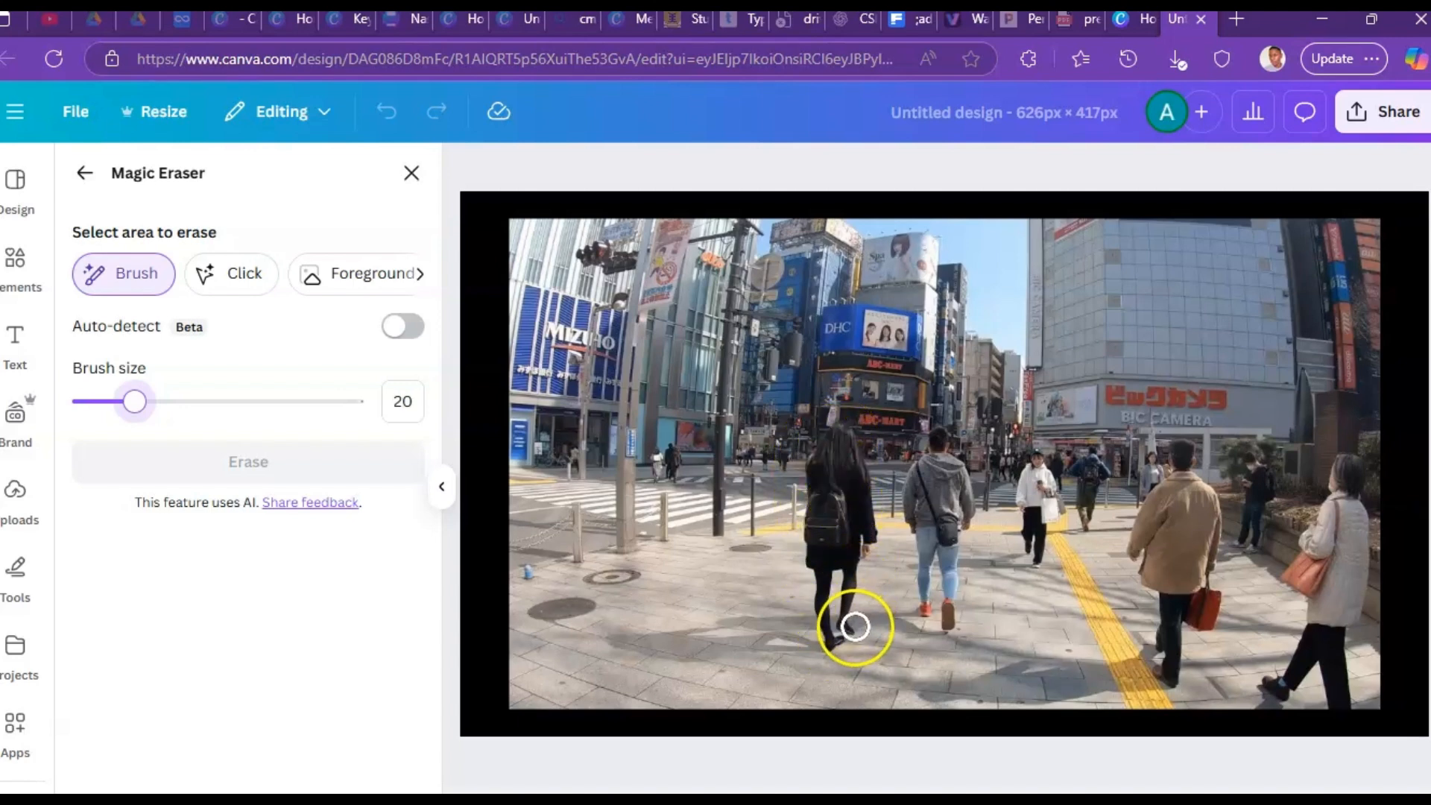
mouse_move(840, 435)
mouse_down()
mouse_move(816, 608)
mouse_move(833, 639)
mouse_move(852, 627)
mouse_move(842, 552)
mouse_move(837, 565)
mouse_move(871, 538)
mouse_move(853, 439)
mouse_move(840, 466)
mouse_move(849, 532)
mouse_move(830, 533)
mouse_move(834, 467)
mouse_up()
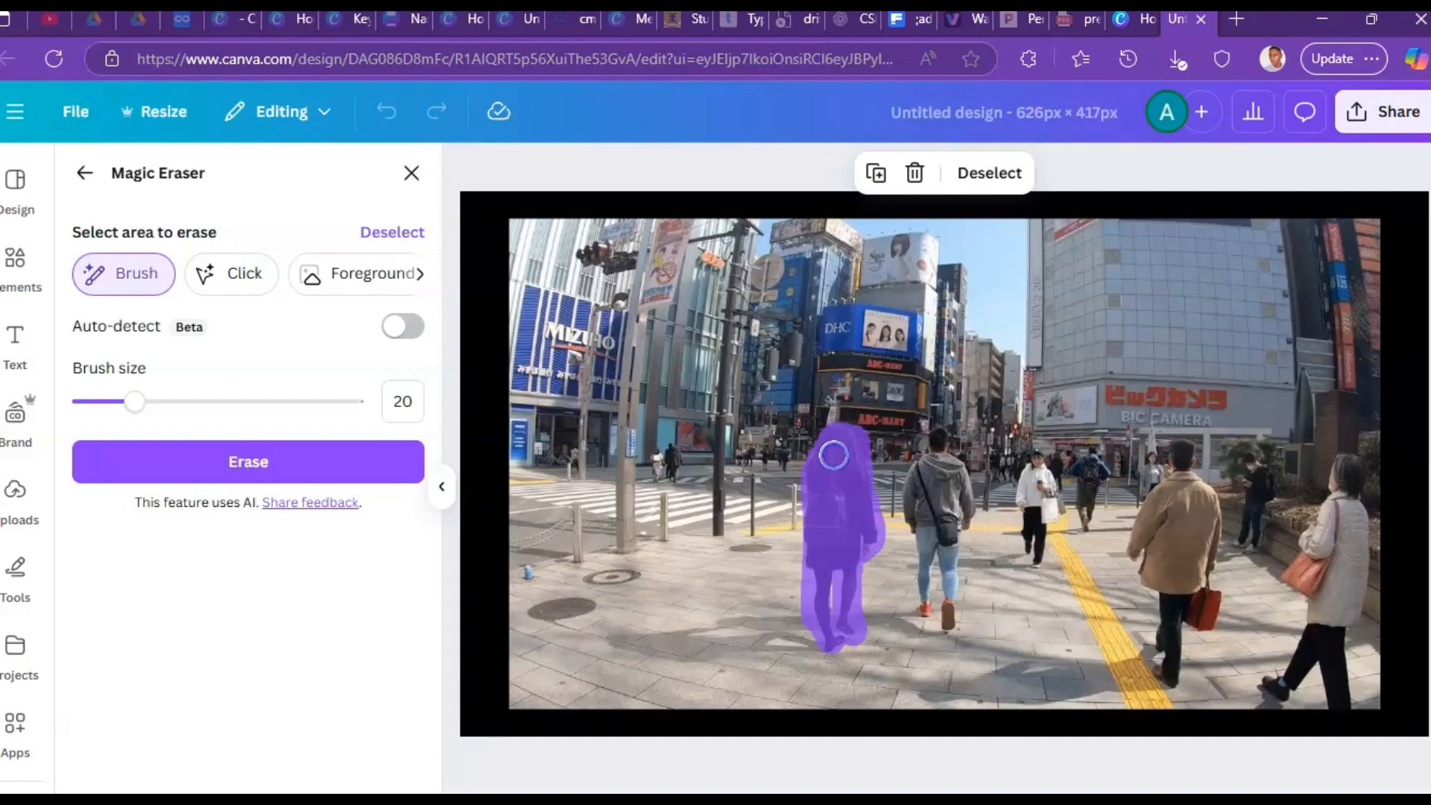
click(332, 479)
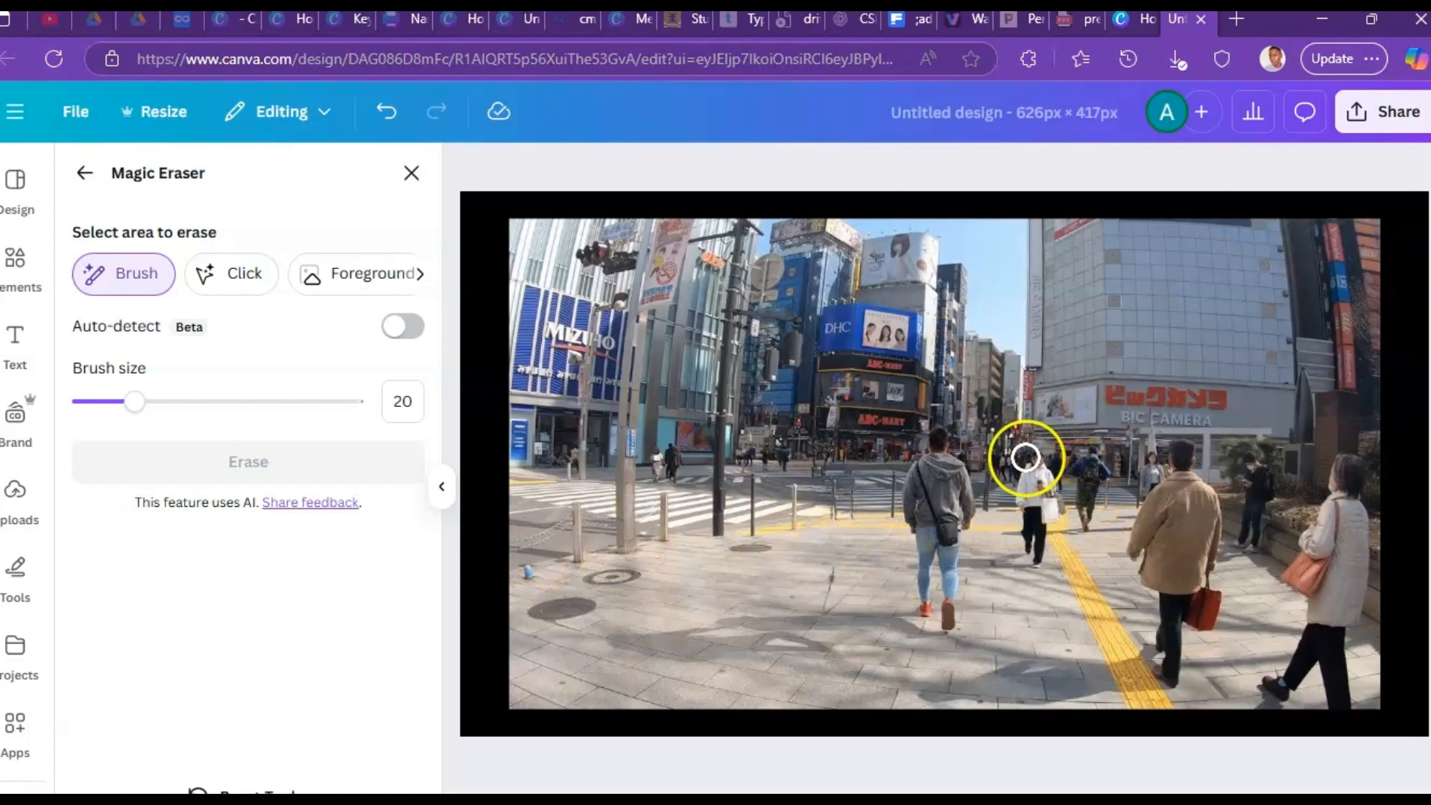
mouse_move(1033, 457)
mouse_down()
mouse_move(1028, 540)
mouse_move(1040, 514)
mouse_move(1043, 553)
mouse_move(1047, 484)
mouse_move(1059, 510)
mouse_up()
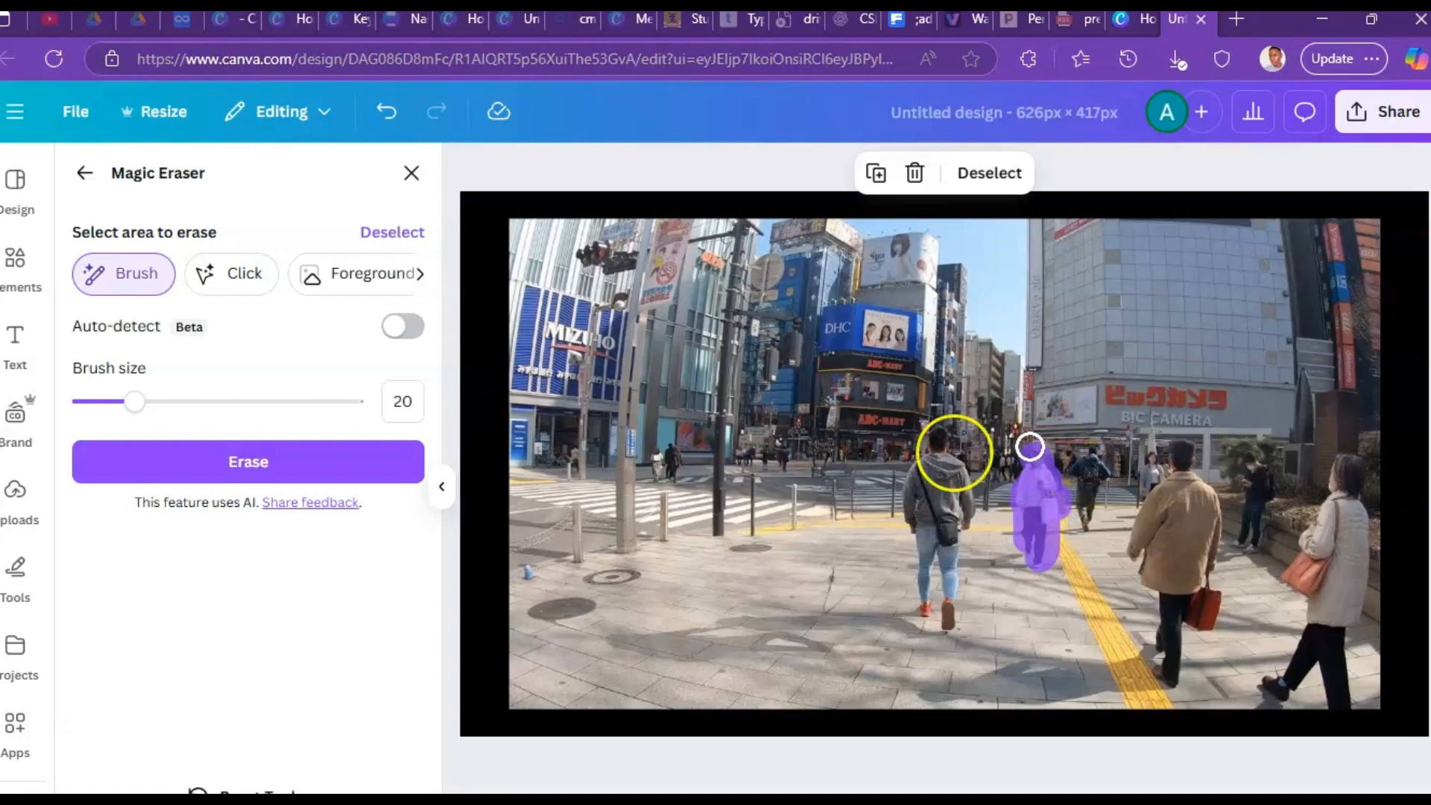
click(364, 477)
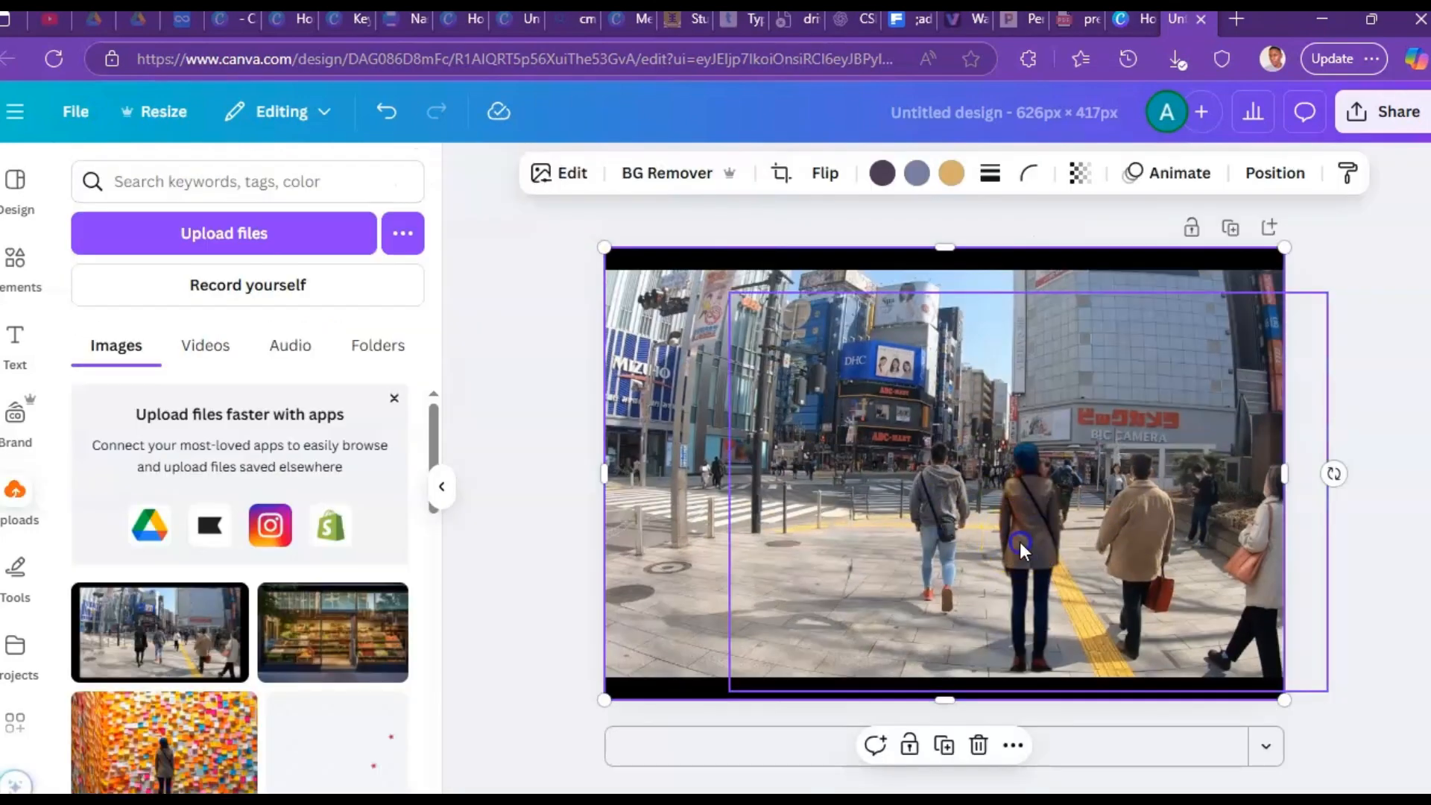
click(1020, 542)
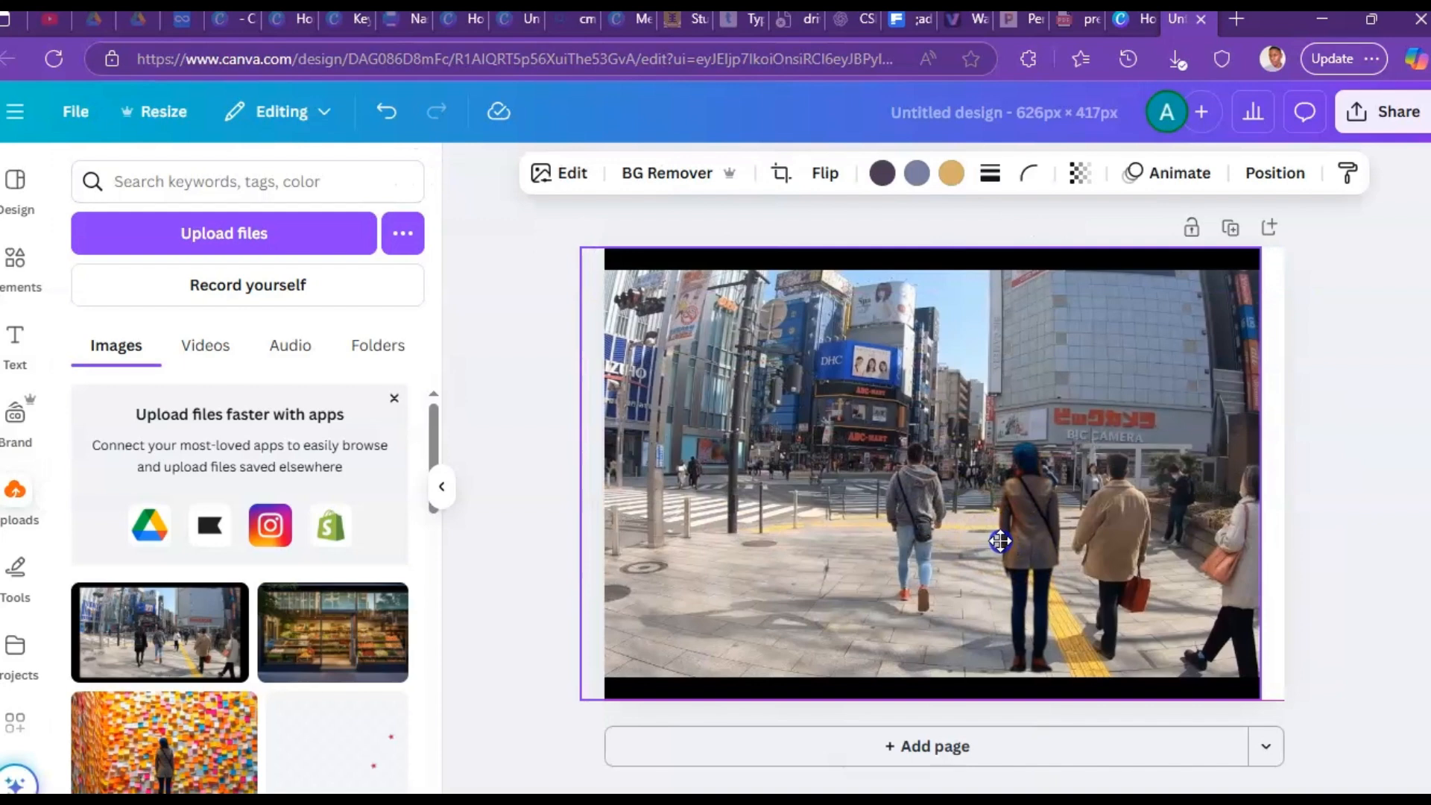
click(1018, 541)
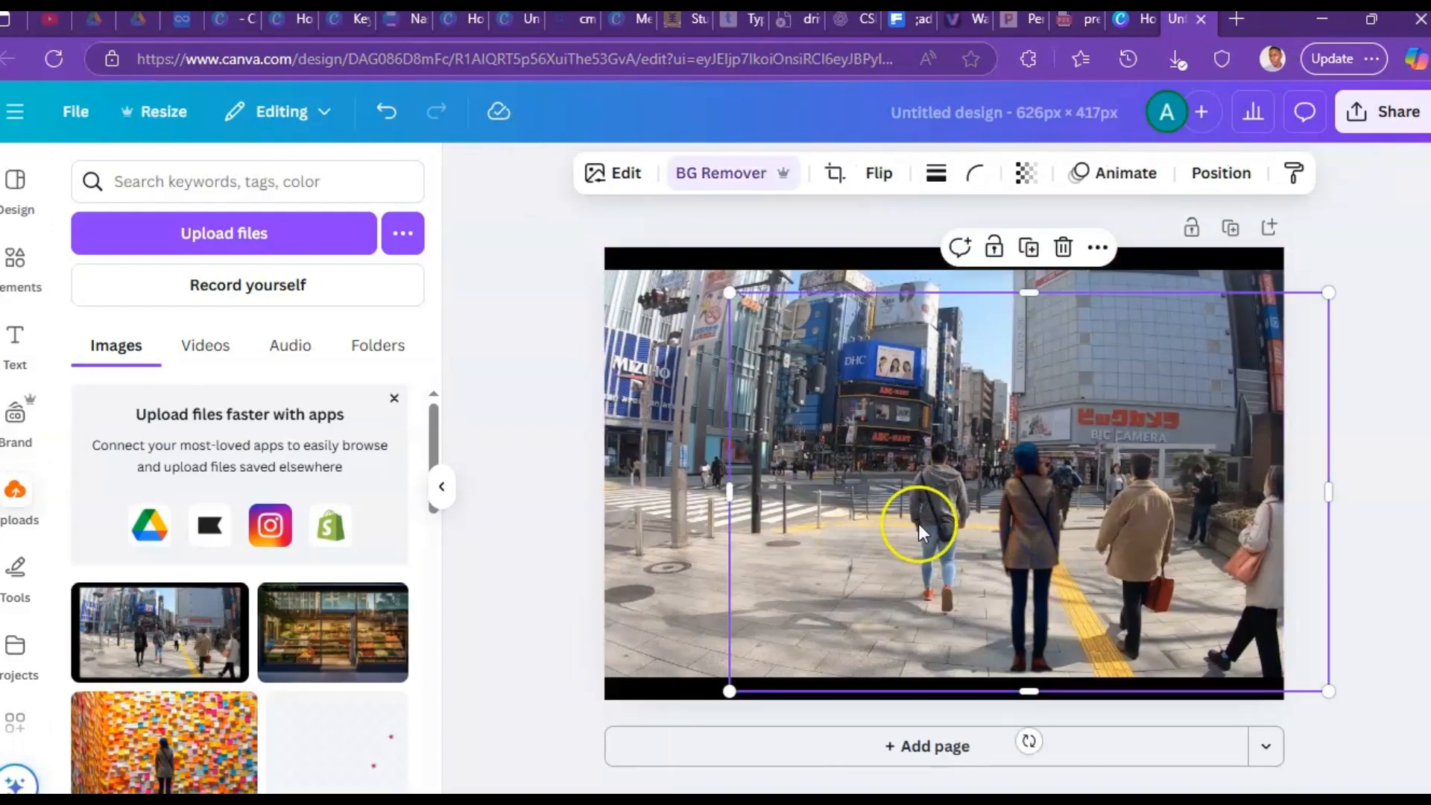
click(668, 503)
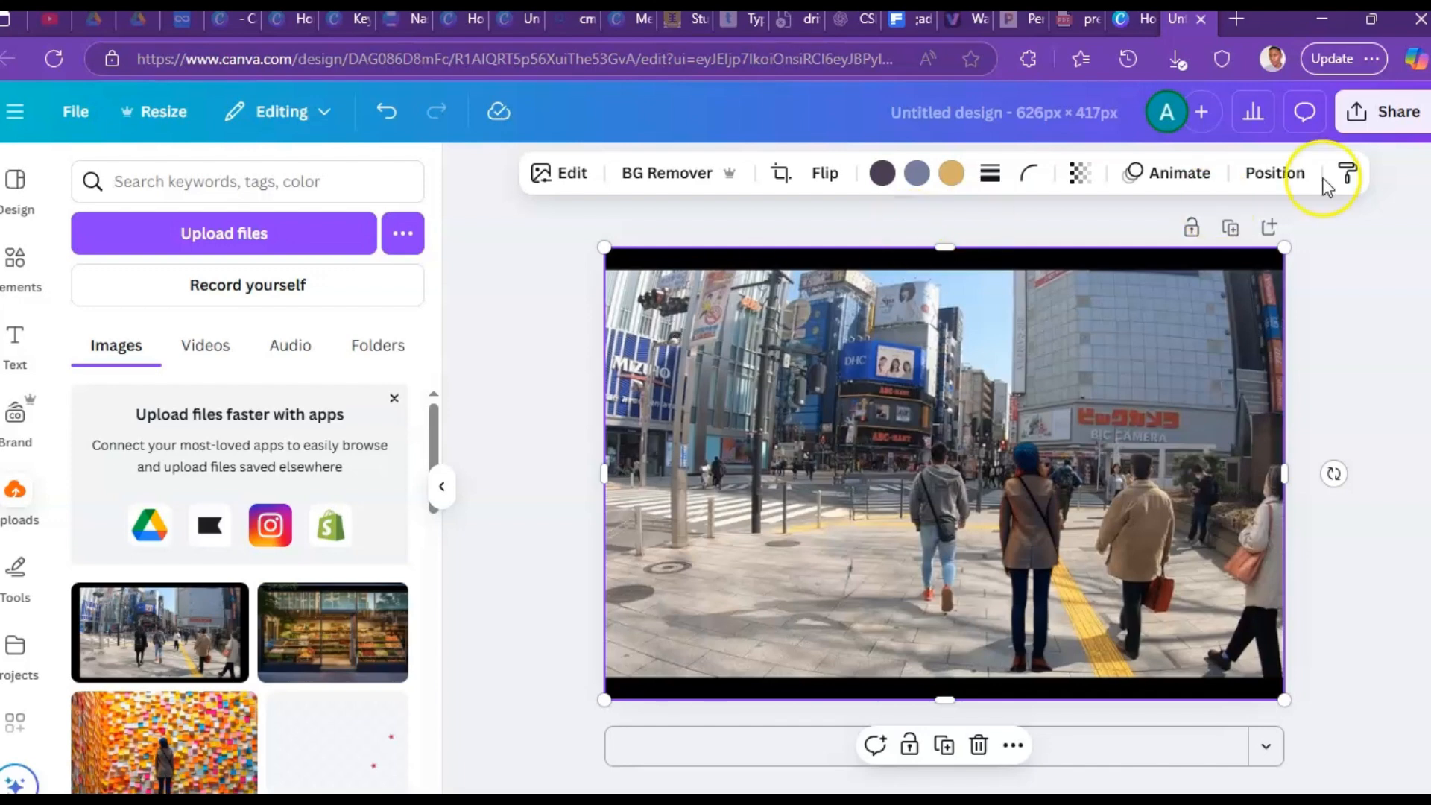
Step: Download the design as a JPG with quality 100 and view the downloaded file in a maximised window
click(1372, 113)
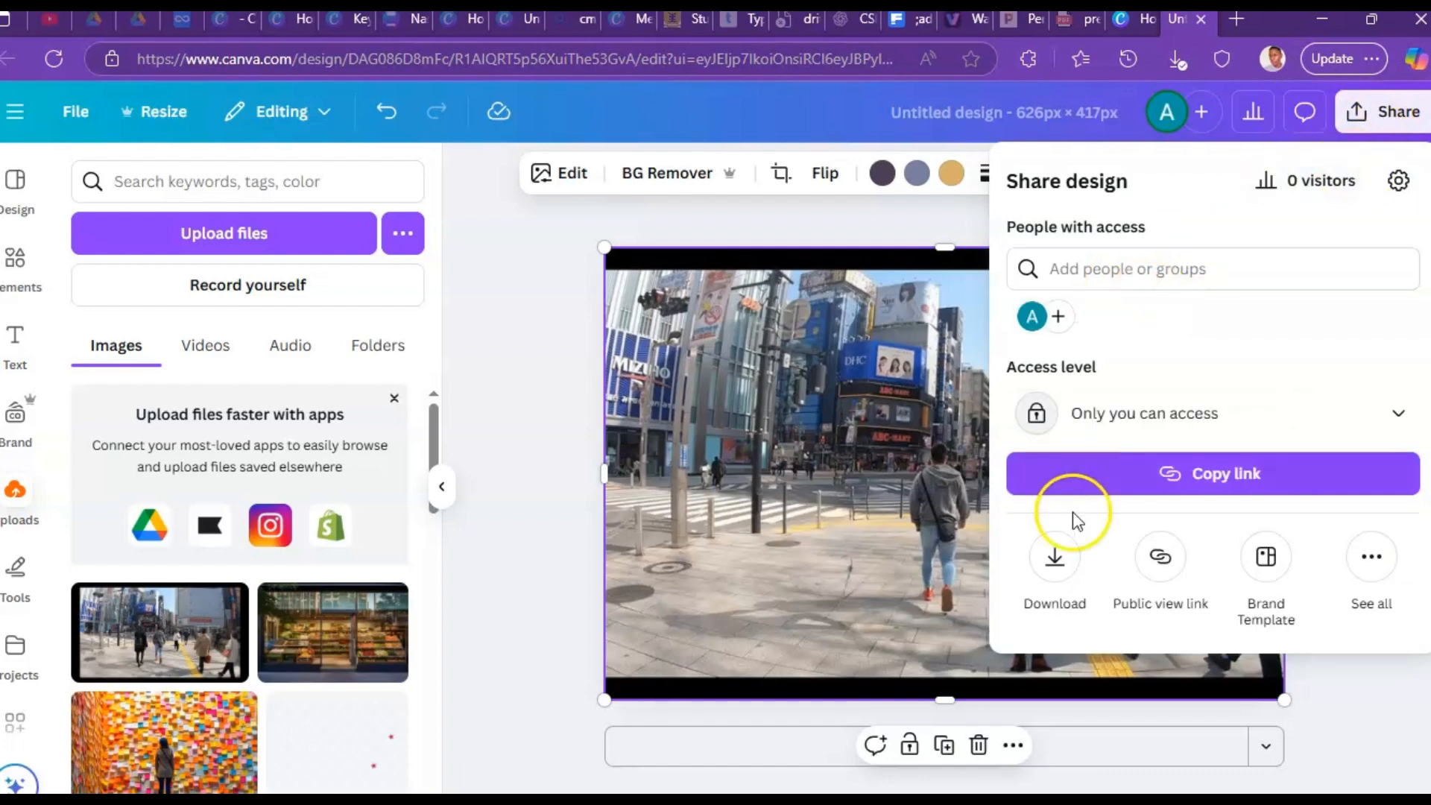
click(1053, 572)
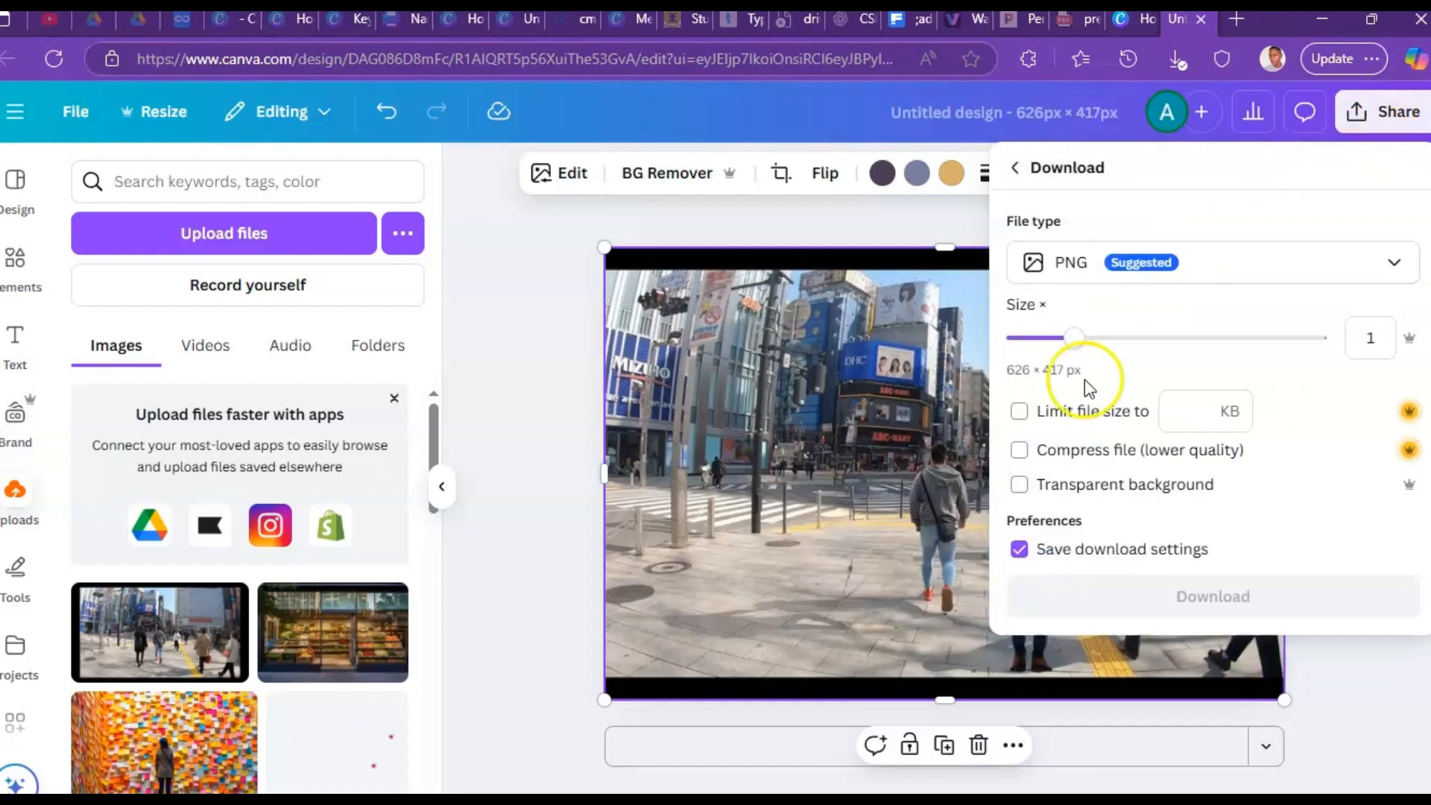
click(1088, 269)
click(1087, 330)
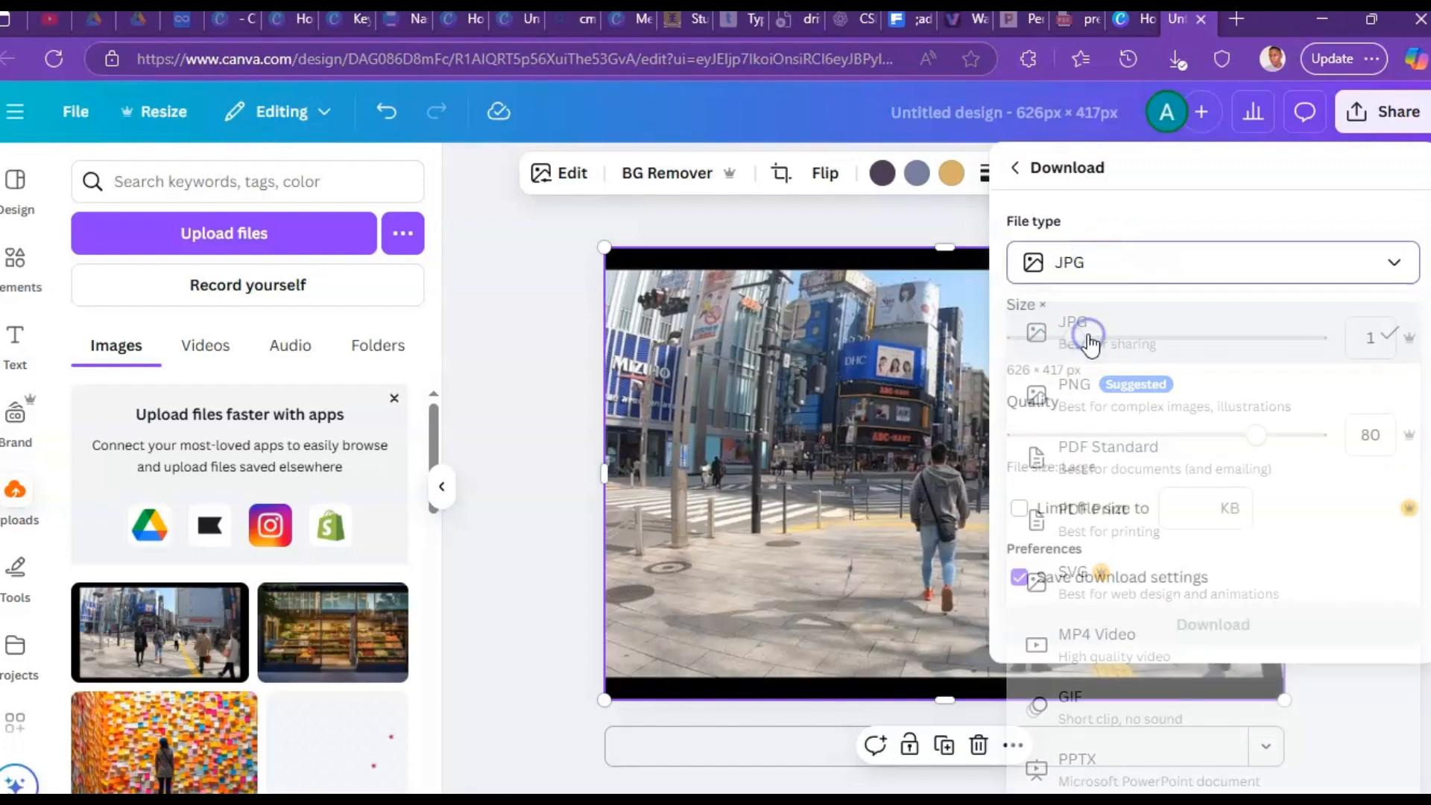
drag(1258, 434, 1342, 434)
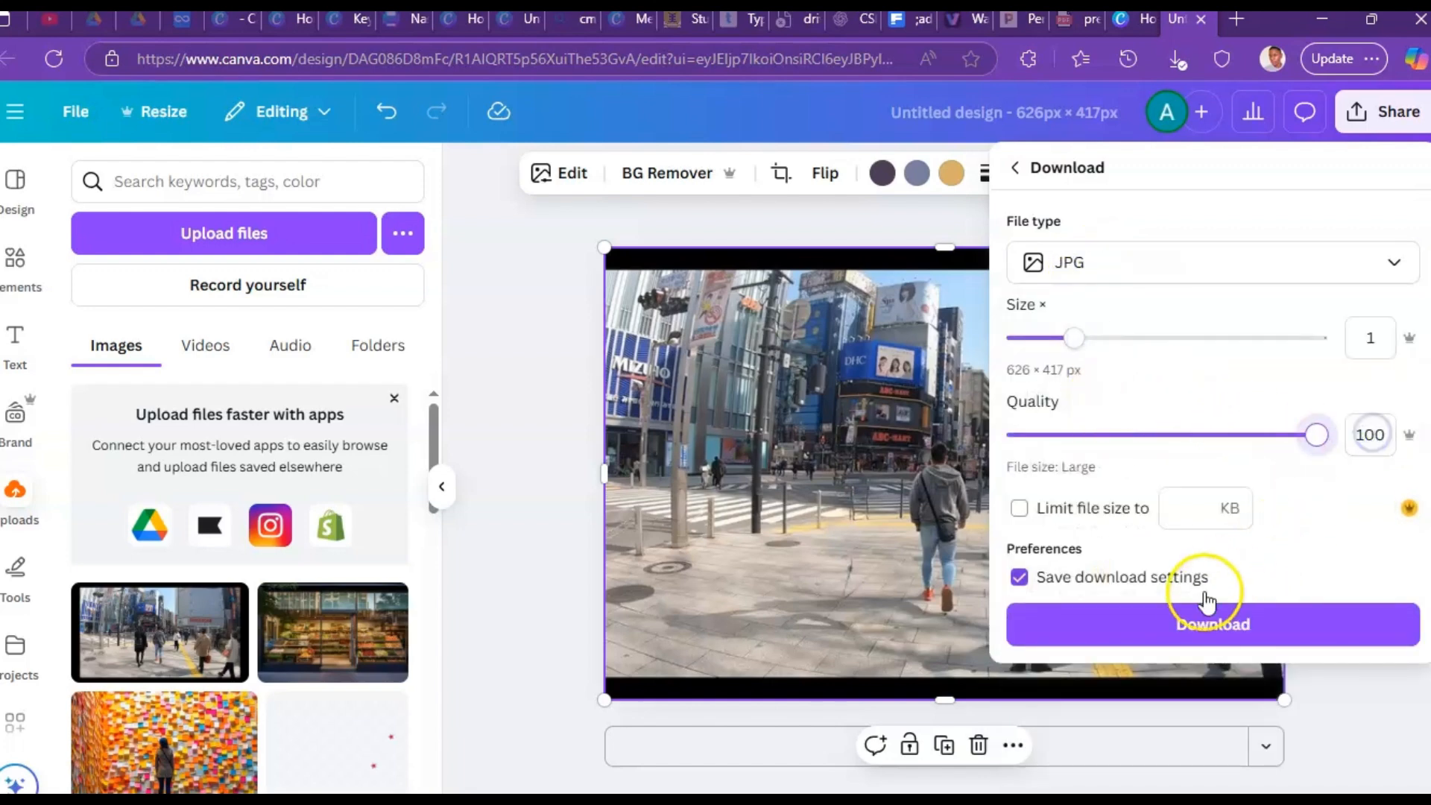
click(1193, 628)
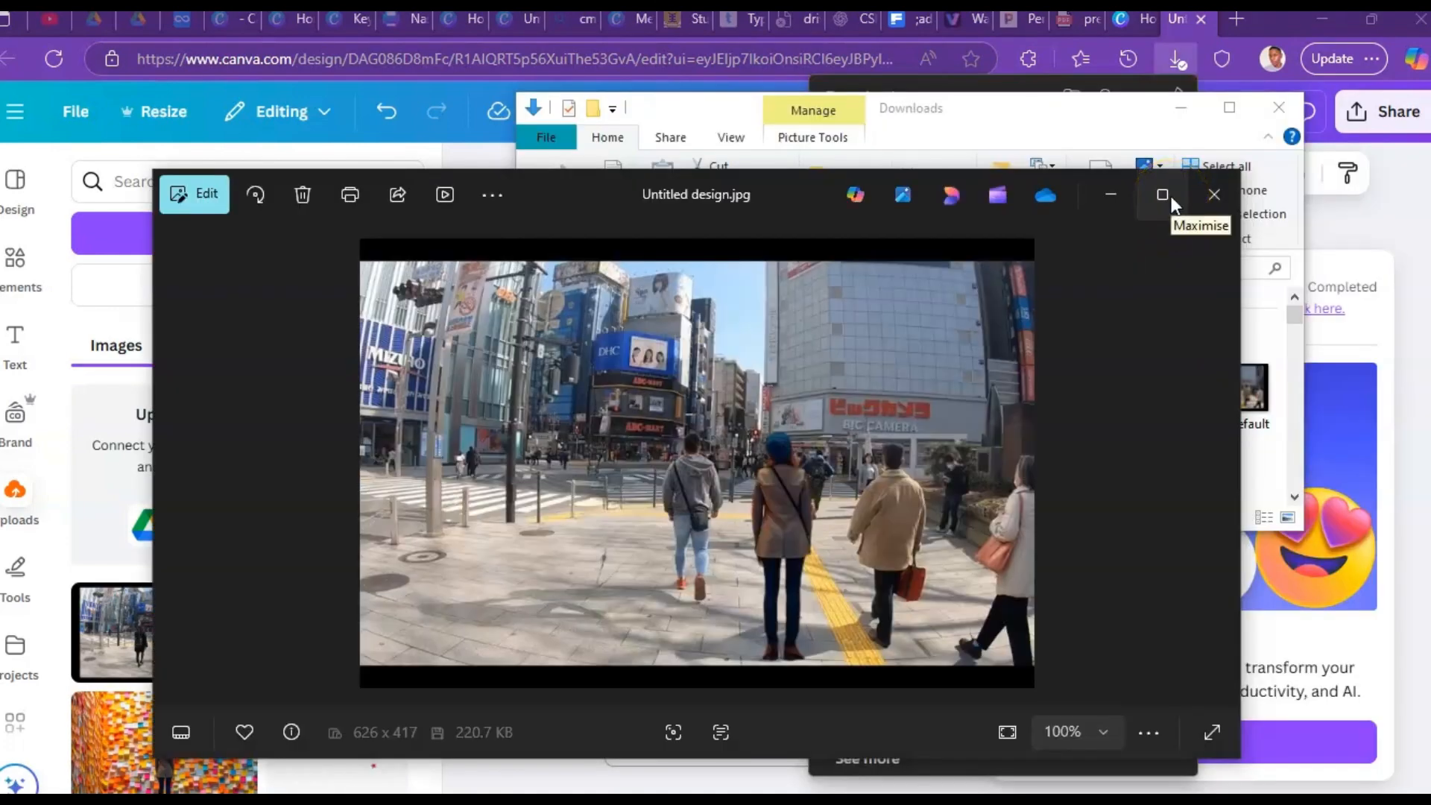
click(1163, 195)
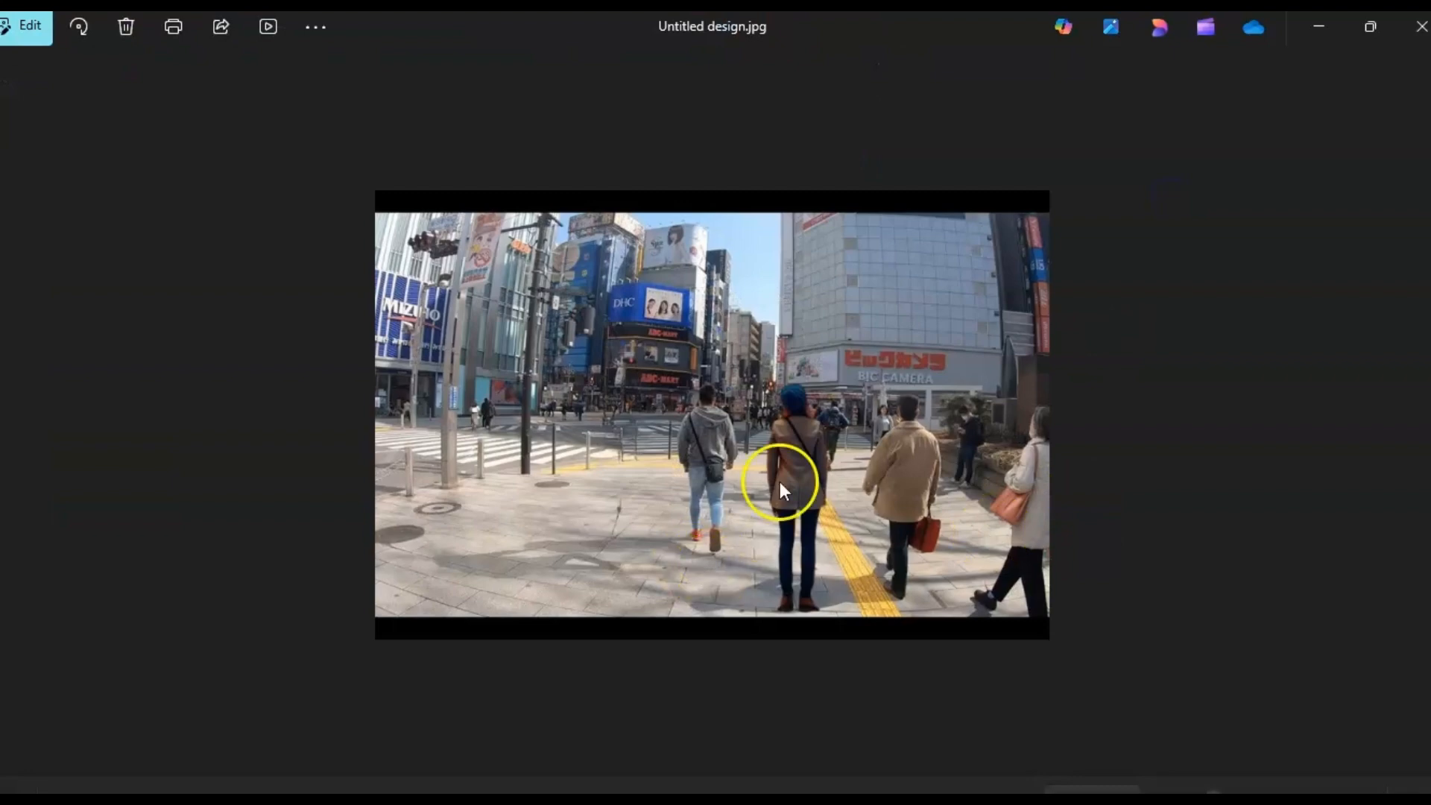